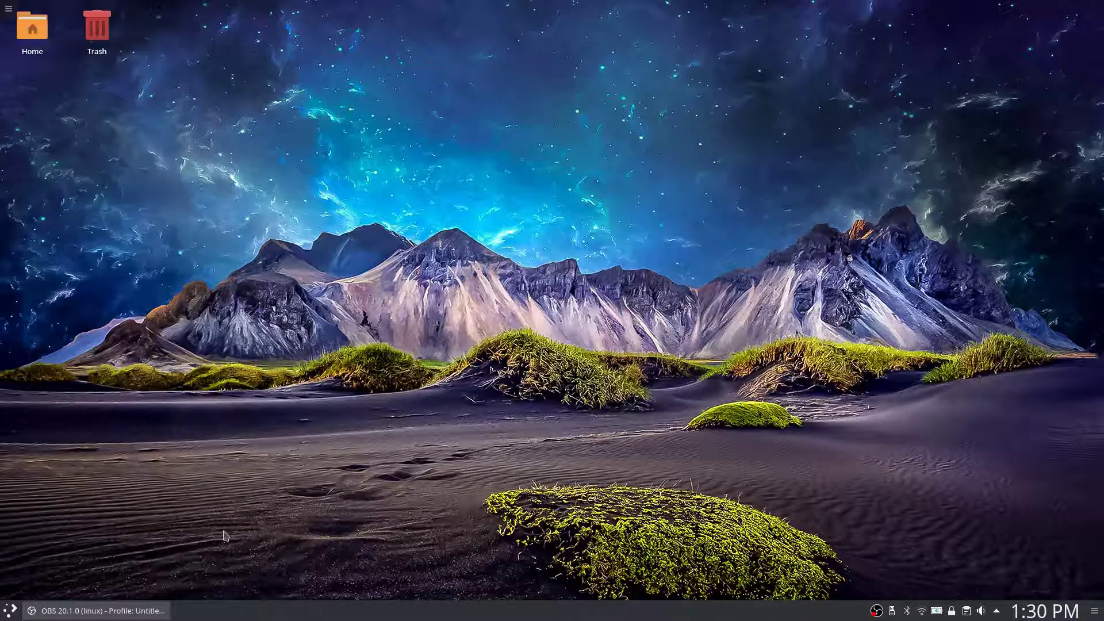
pyautogui.click(12, 612)
pyautogui.click(316, 189)
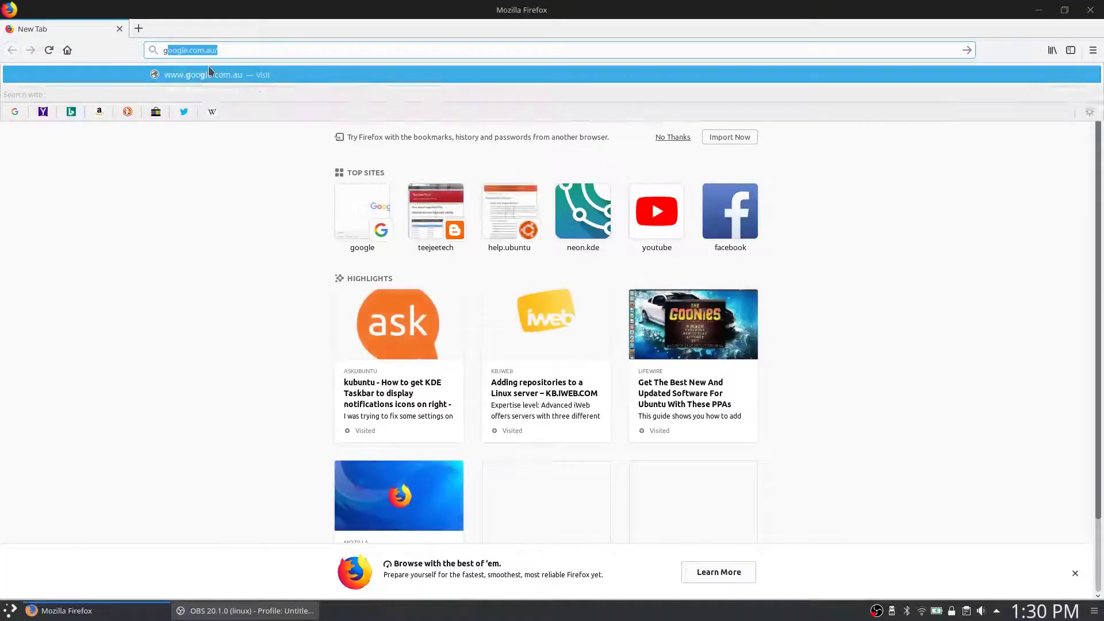
pyautogui.click(212, 74)
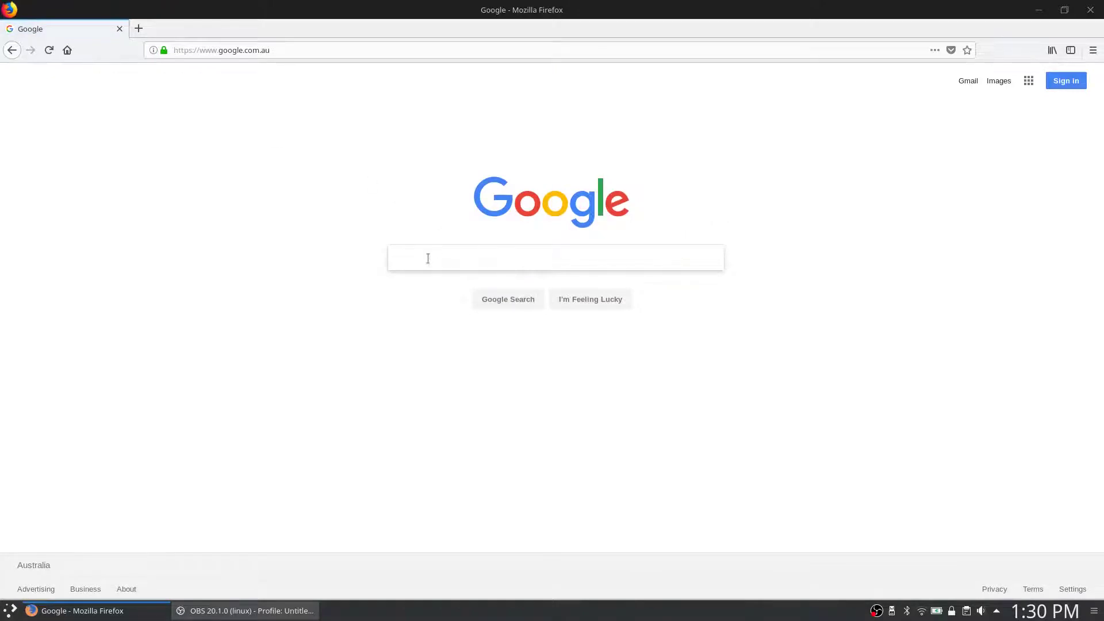
pyautogui.write('telegram')
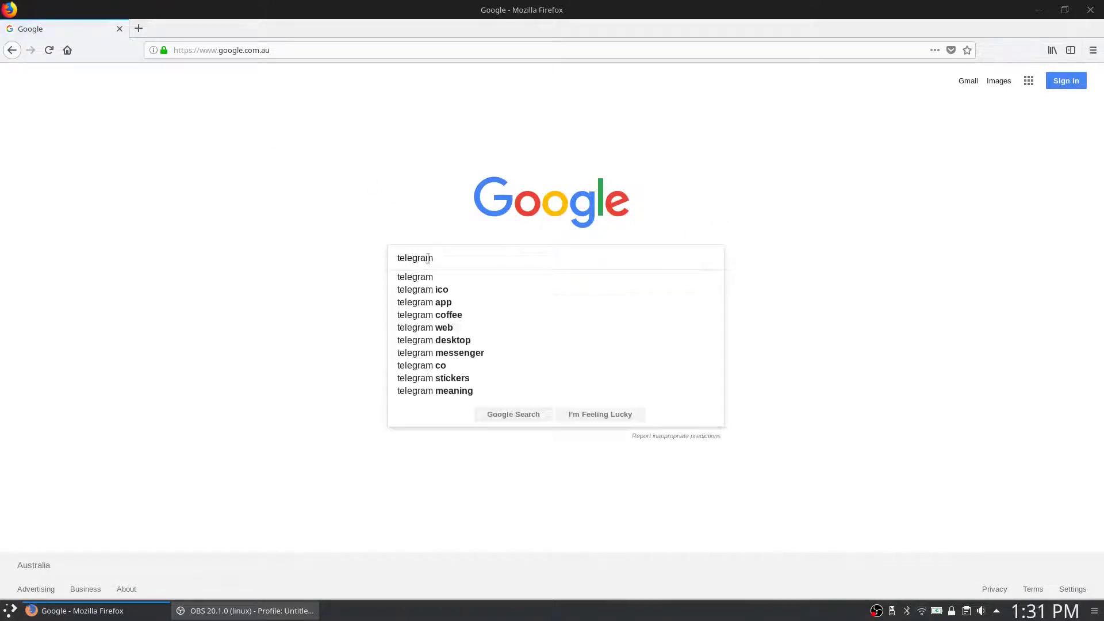
pyautogui.press('Return')
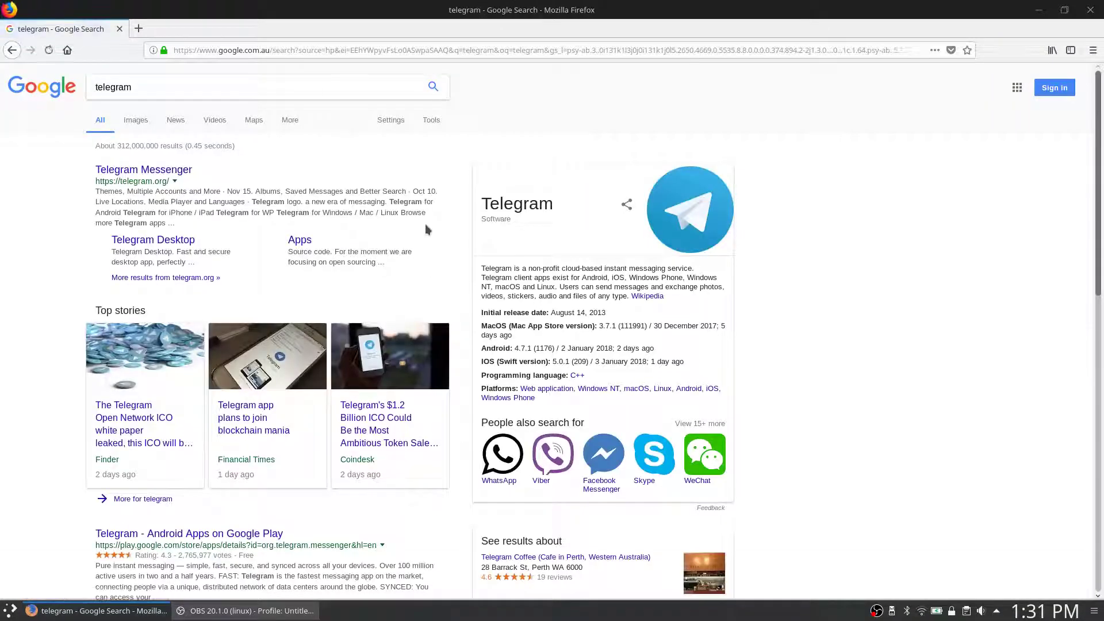
# Download the Linux 64 bit Telegram Desktop archive tsetup.1.2.6.tar.xz from telegram.org, saving the file, and minimize the browser
pyautogui.click(143, 169)
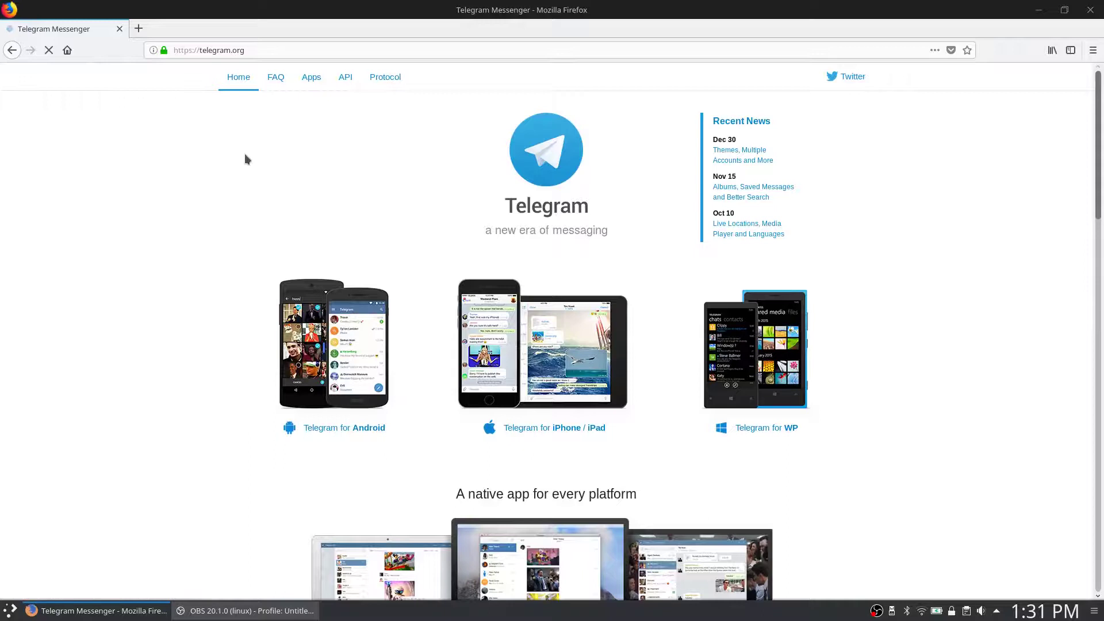
pyautogui.scroll(-10, 245, 155)
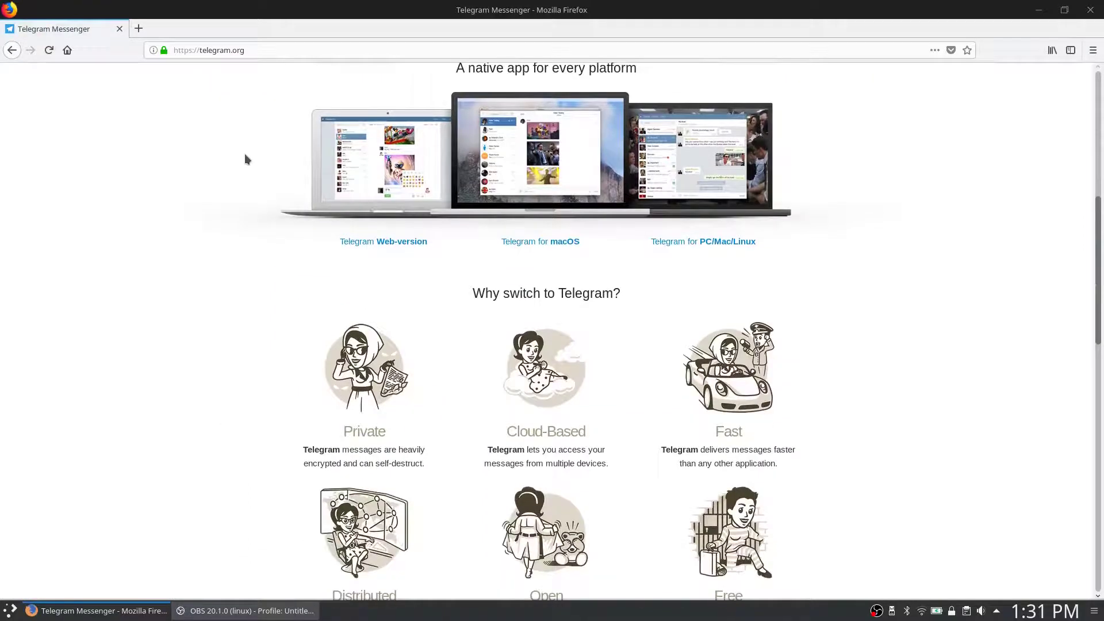
pyautogui.click(723, 244)
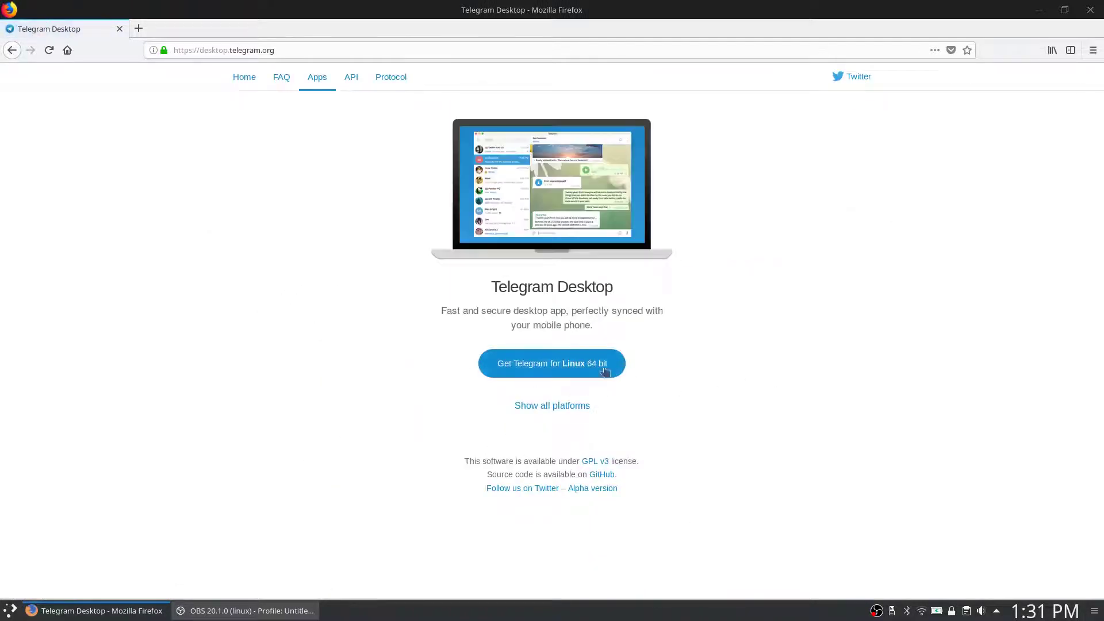
pyautogui.click(555, 369)
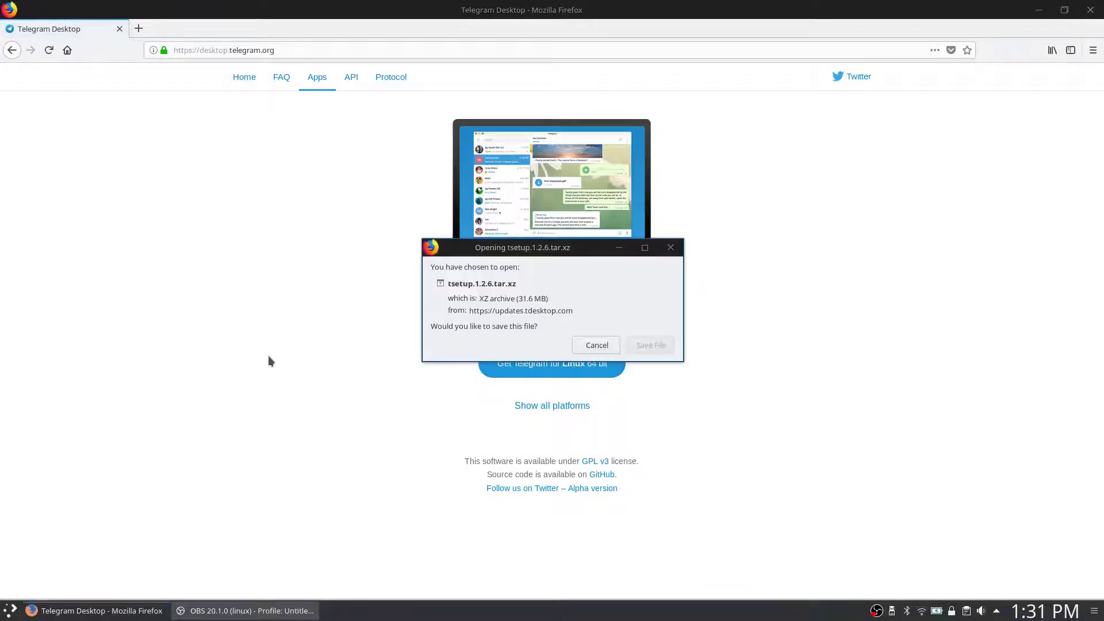
pyautogui.click(659, 346)
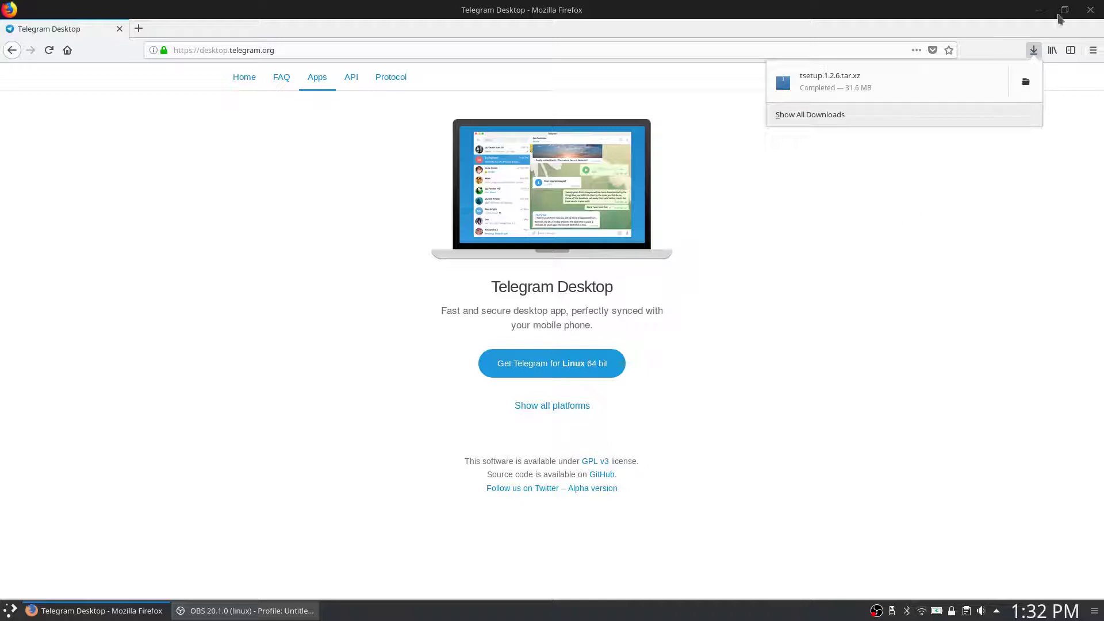
pyautogui.click(1034, 52)
pyautogui.click(1038, 10)
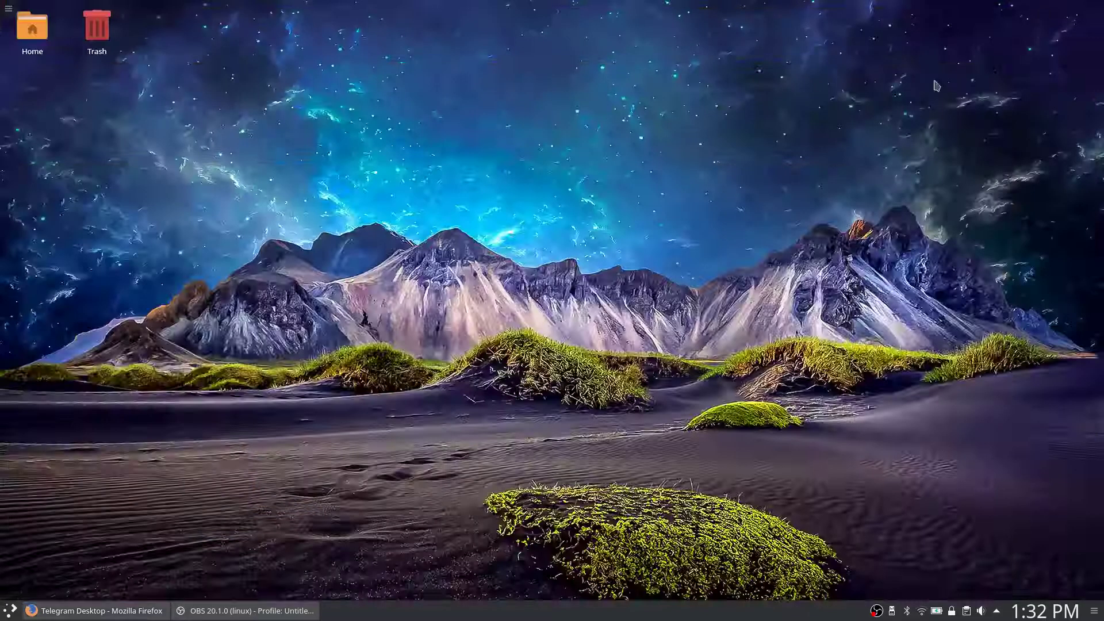
# Open the Discover software center and search for "menulibre"
pyautogui.click(10, 610)
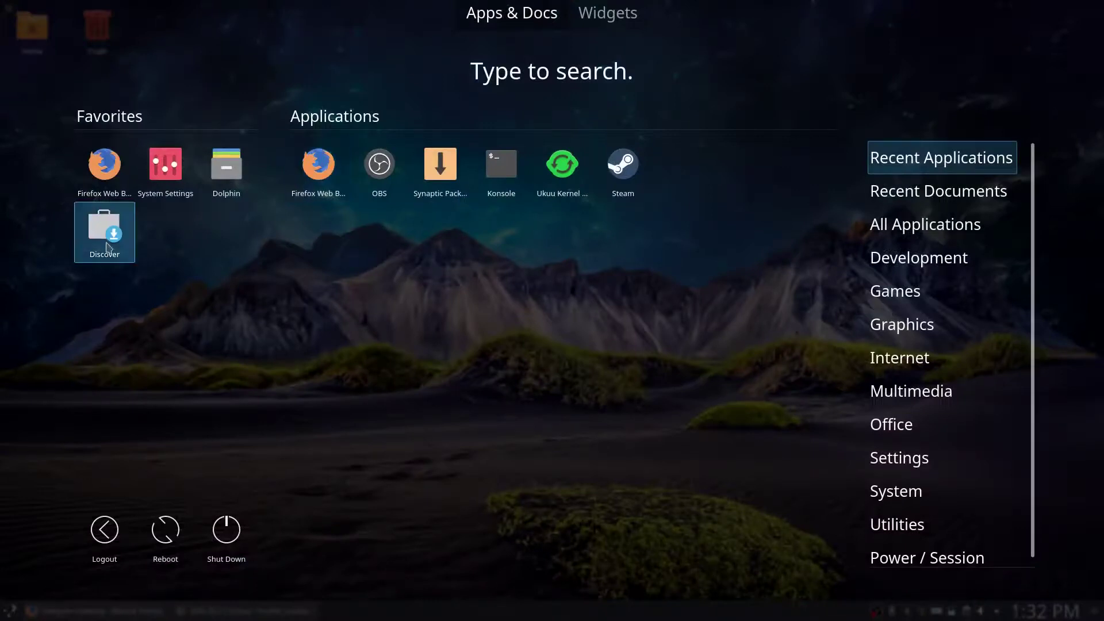
pyautogui.click(105, 232)
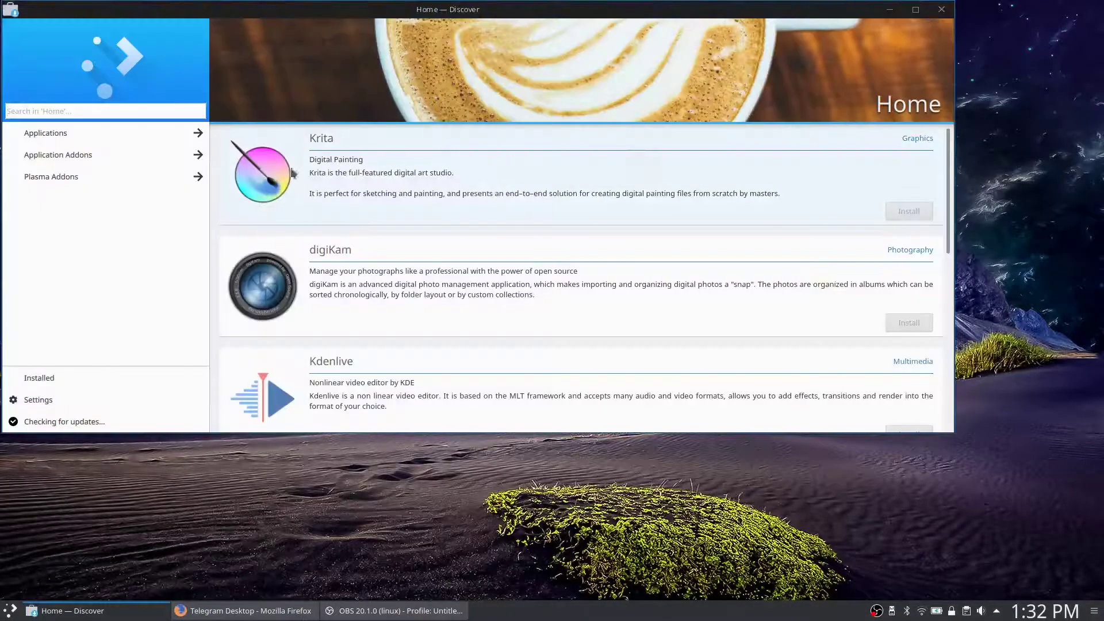
pyautogui.click(49, 112)
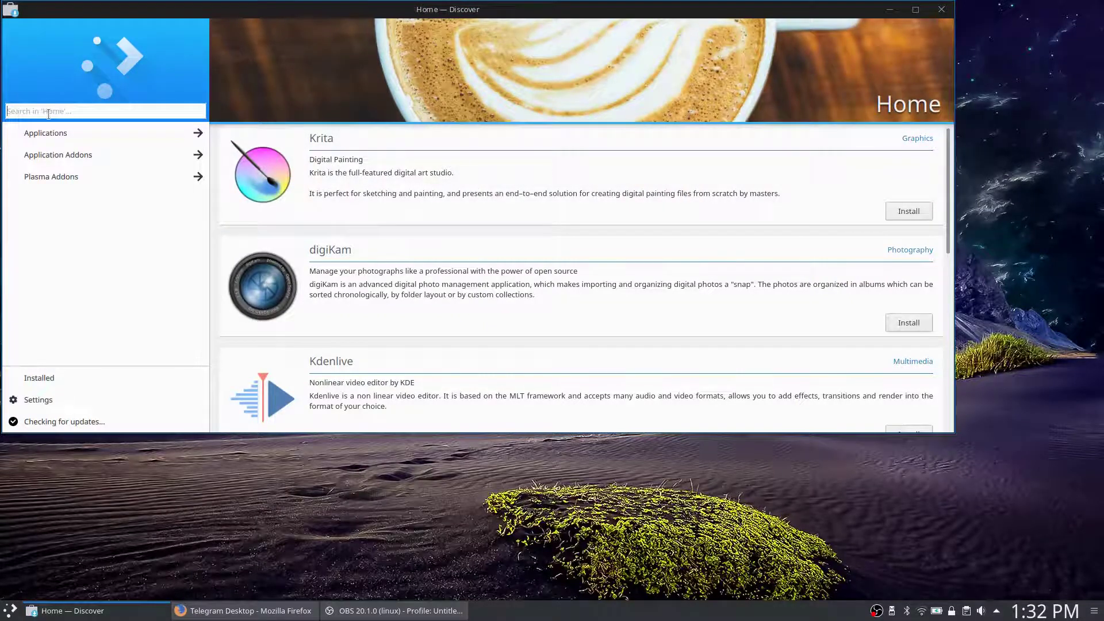
pyautogui.write('menulib')
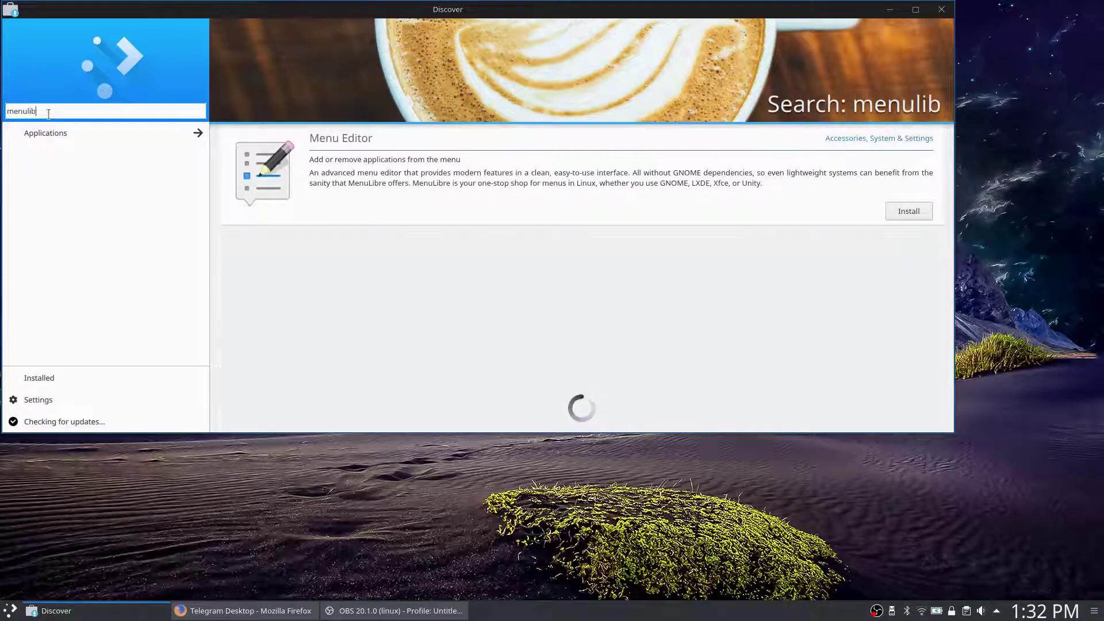
pyautogui.write('re')
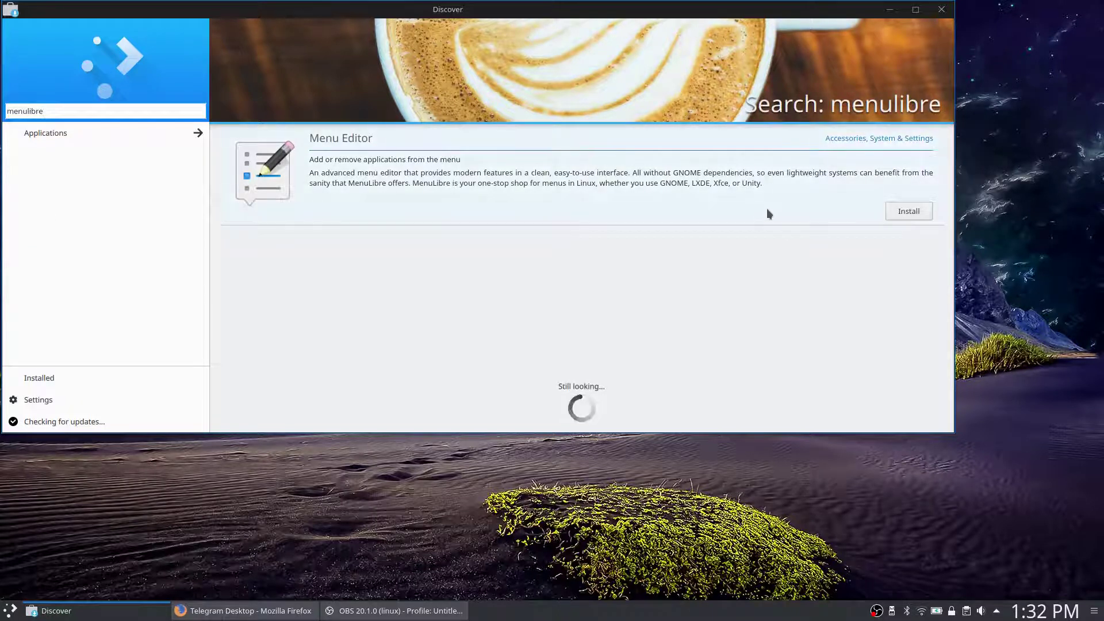
# Install Menu Editor, authenticating with the account password, and close Discover once the installation is done
pyautogui.click(903, 210)
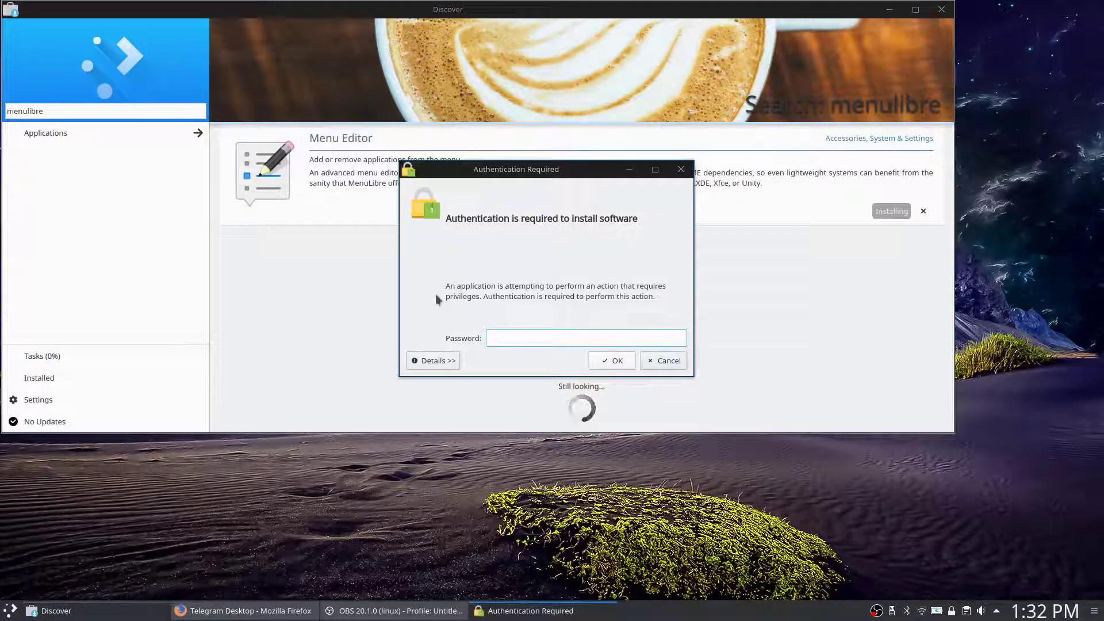
pyautogui.write('•••••••••')
pyautogui.press('Return')
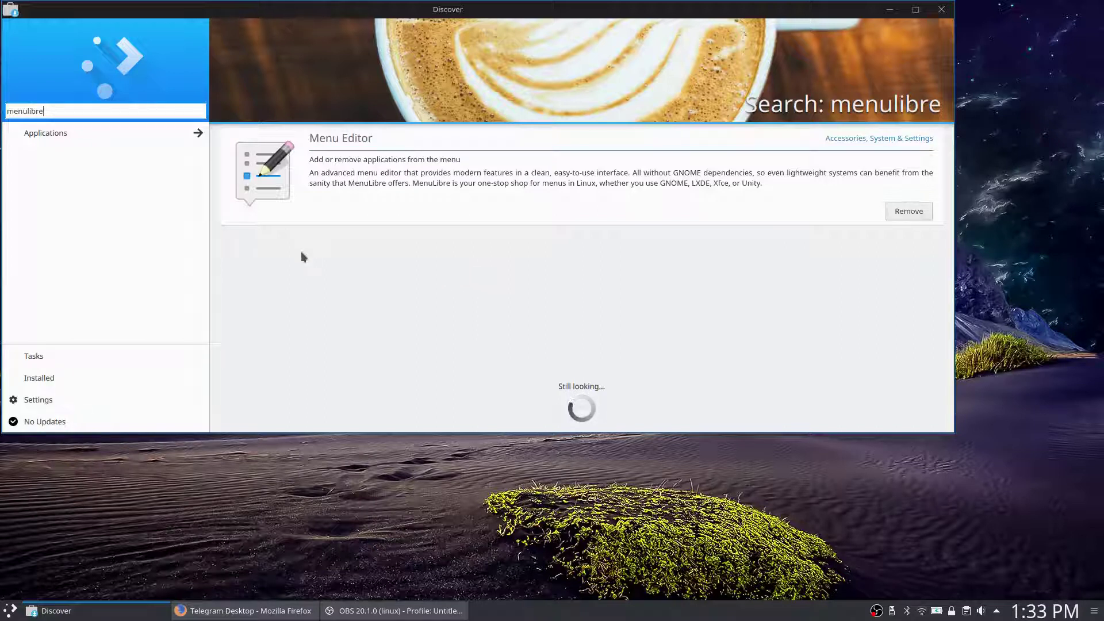
pyautogui.click(941, 9)
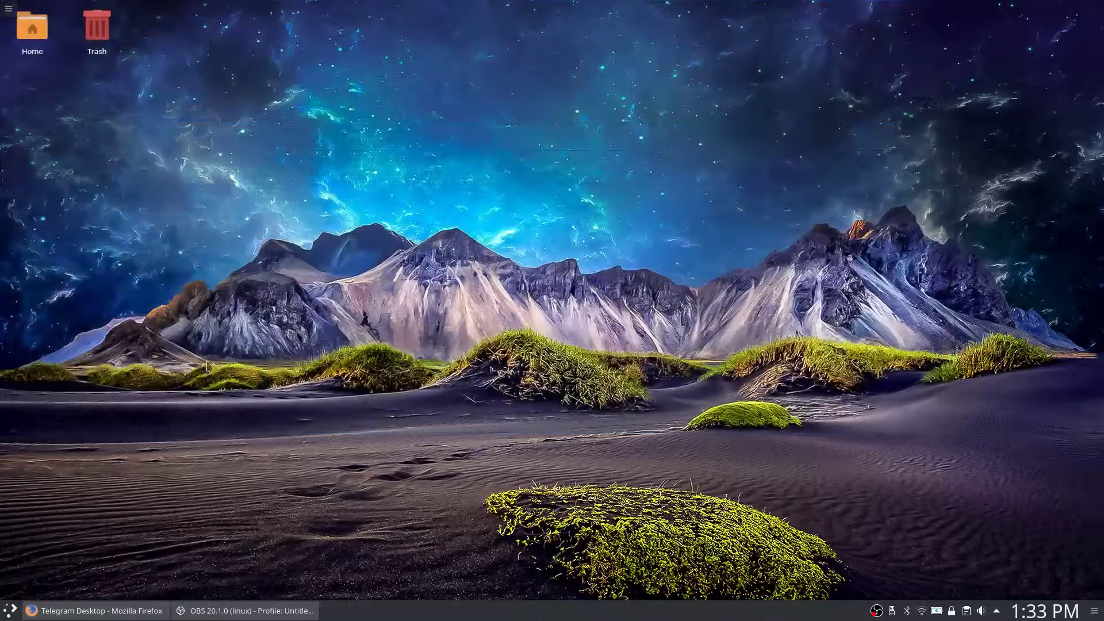
# Open the Downloads folder in Dolphin and extract the tsetup.1.2.6.tar.xz archive in place
pyautogui.click(12, 611)
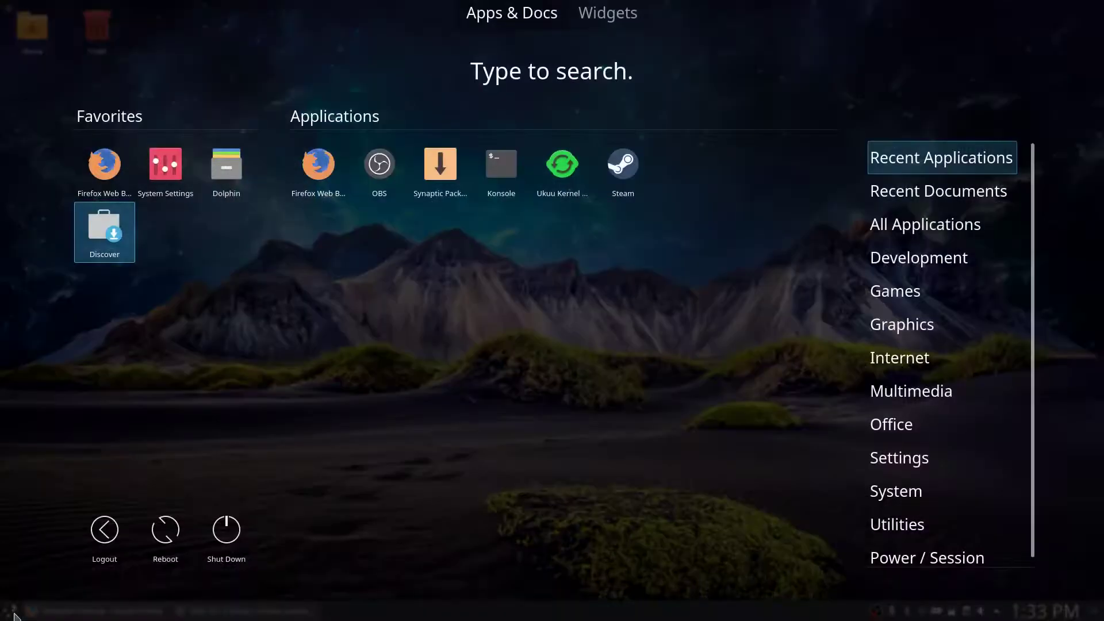
pyautogui.click(243, 193)
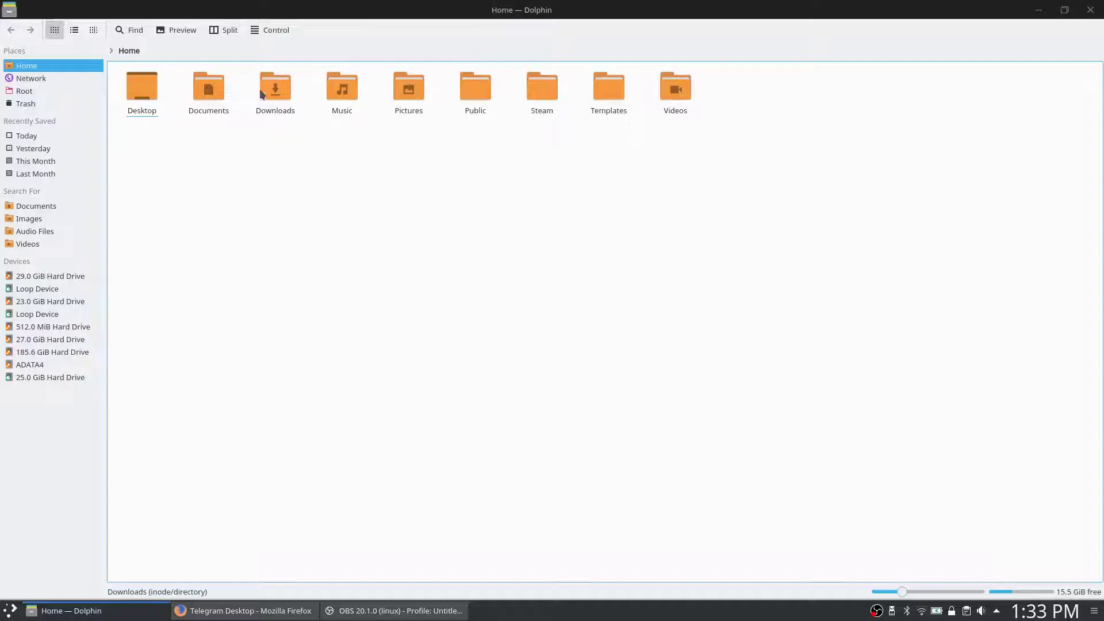
pyautogui.click(281, 92)
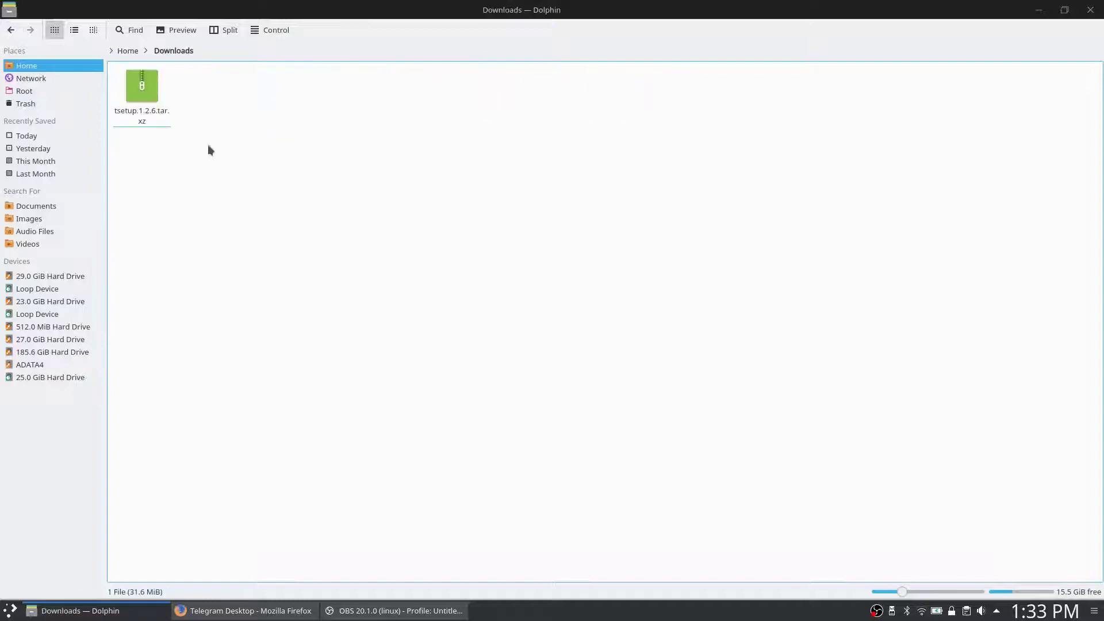
pyautogui.rightClick(142, 87)
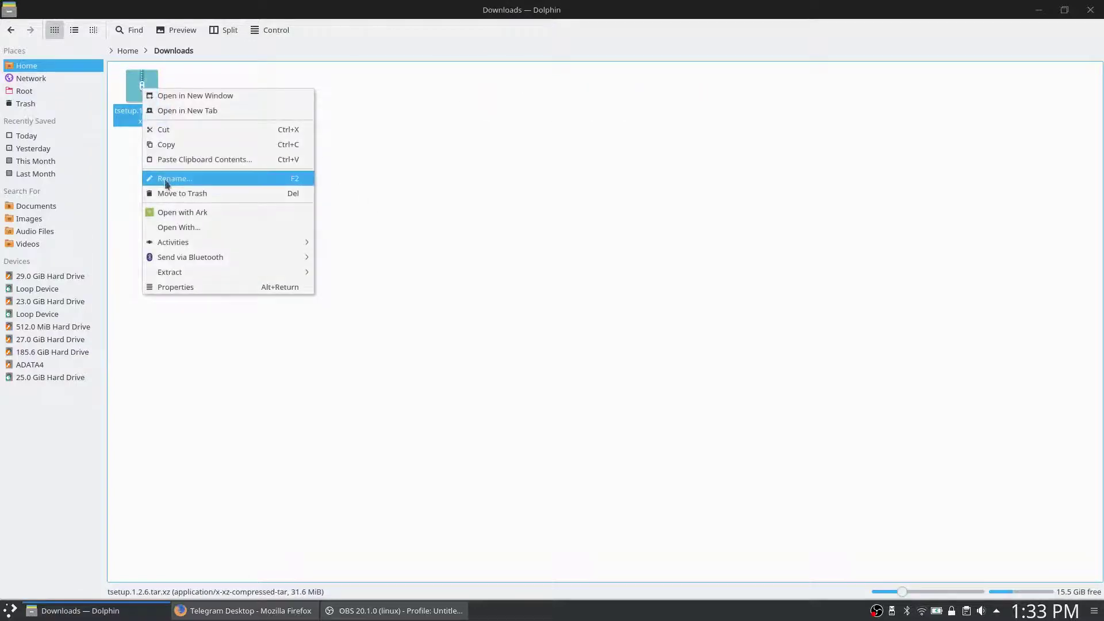
pyautogui.moveTo(211, 272)
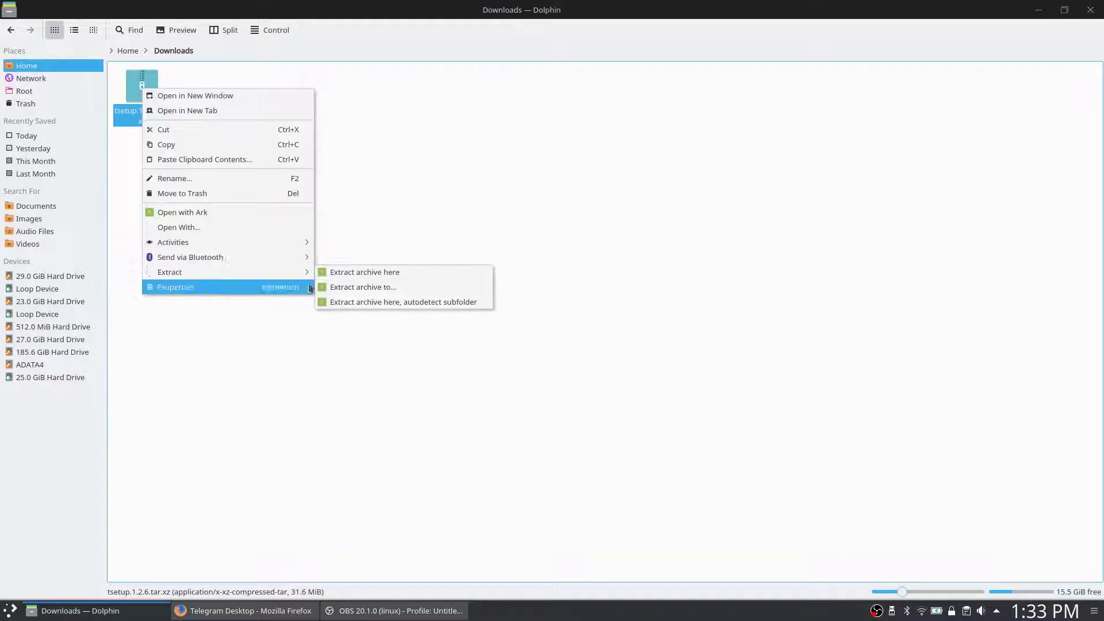
pyautogui.click(333, 274)
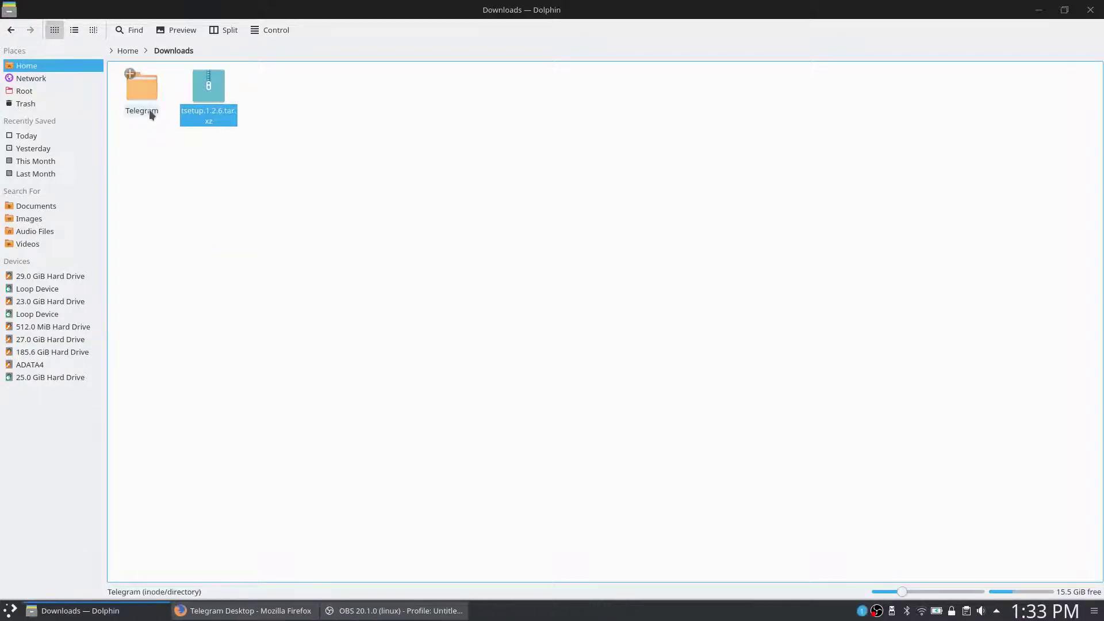
# Cut the extracted Telegram folder from Downloads and go to the Home folder
pyautogui.rightClick(146, 97)
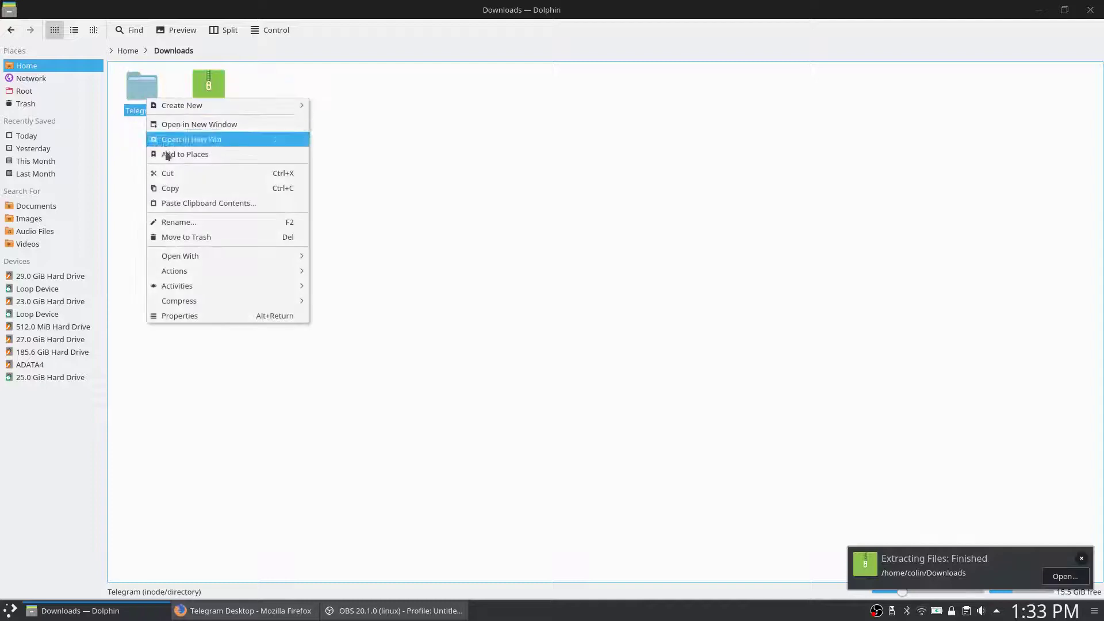
pyautogui.click(170, 173)
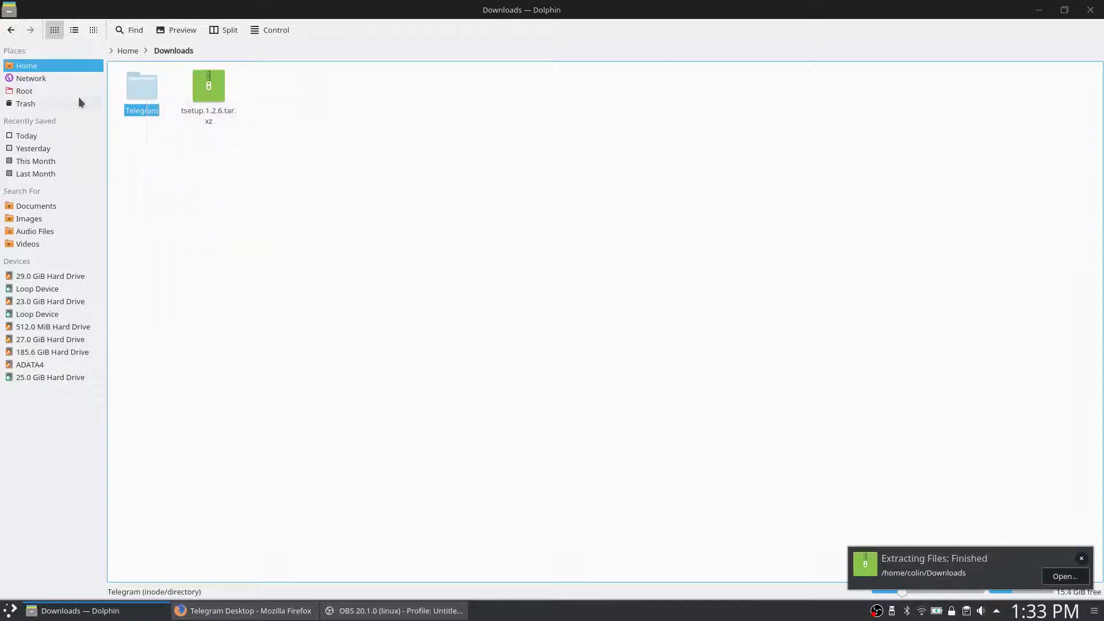
pyautogui.click(39, 66)
pyautogui.rightClick(408, 185)
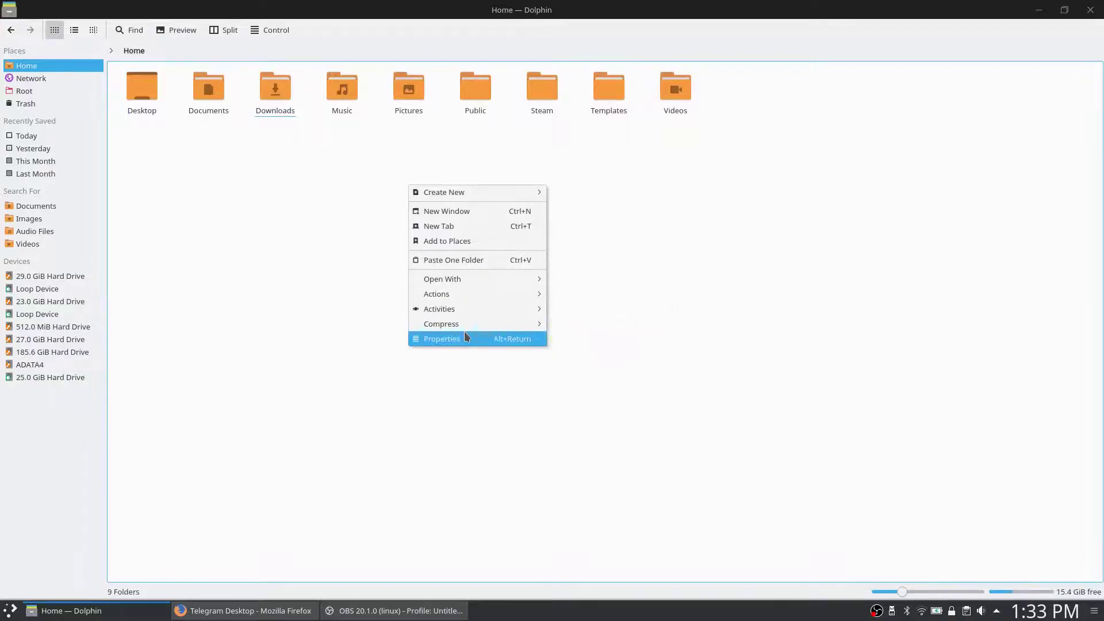
pyautogui.click(272, 226)
pyautogui.rightClick(414, 239)
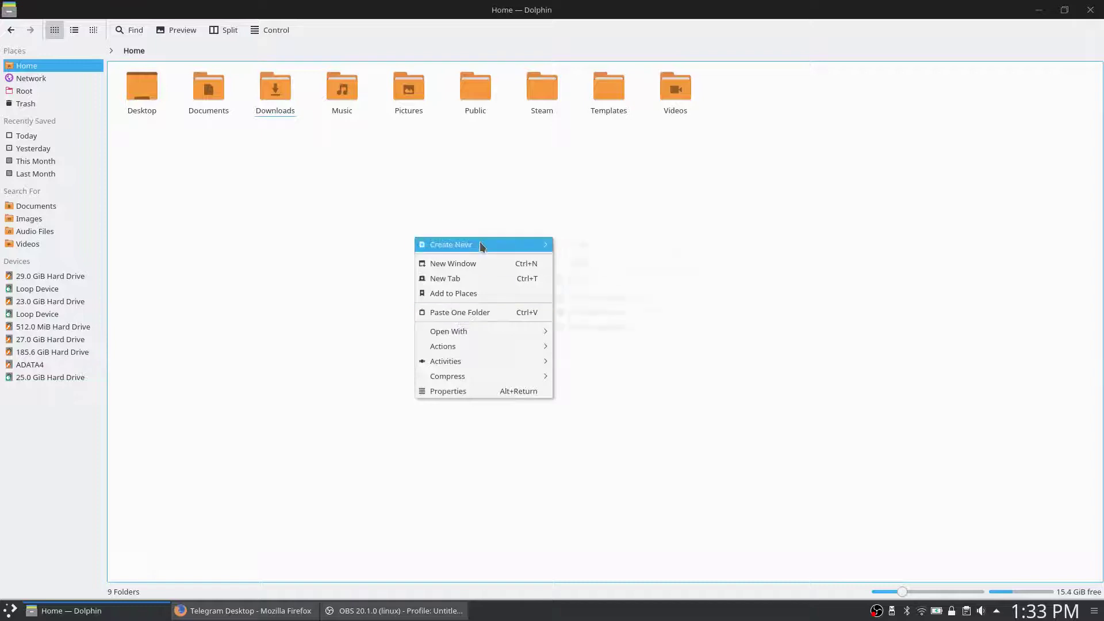
pyautogui.moveTo(480, 244)
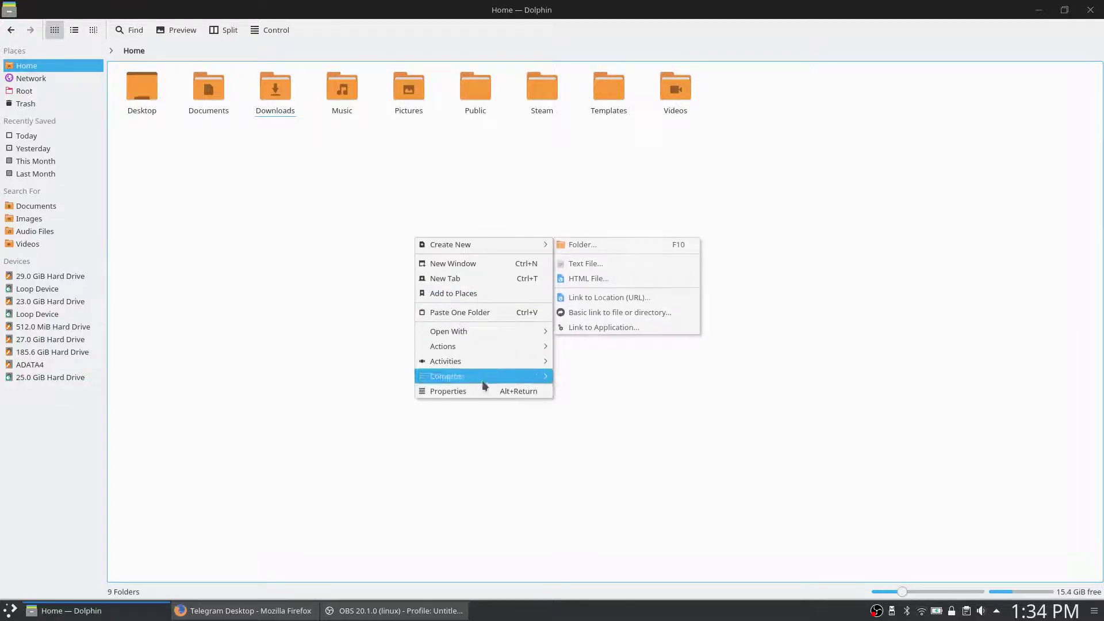
pyautogui.moveTo(476, 375)
pyautogui.click(710, 268)
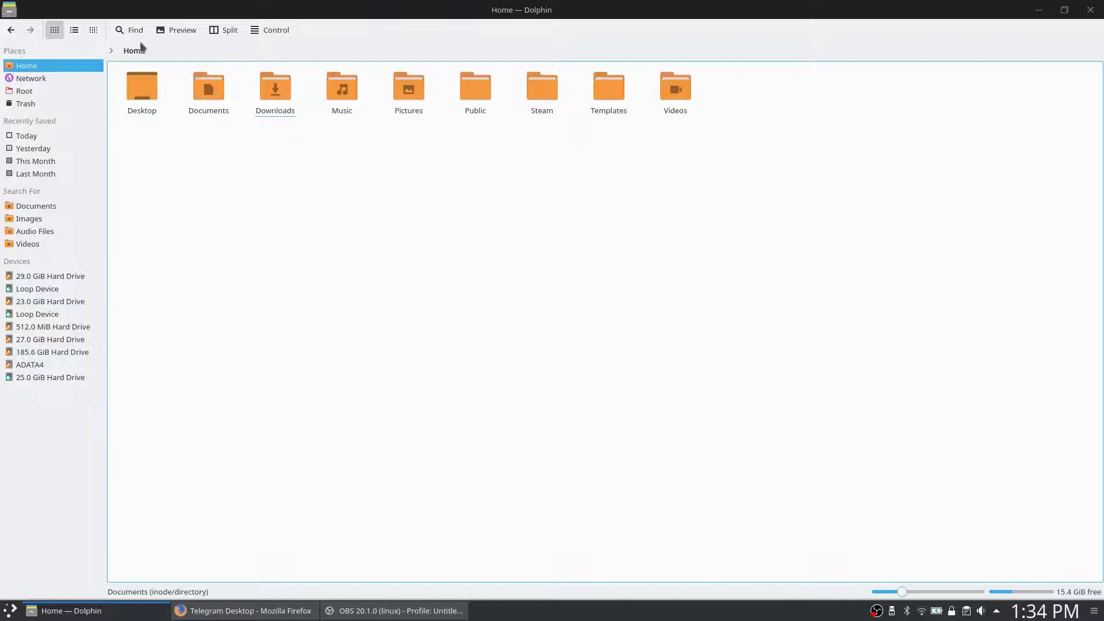
# Show hidden files in the Home folder and create a new folder there named .telegram
pyautogui.click(268, 33)
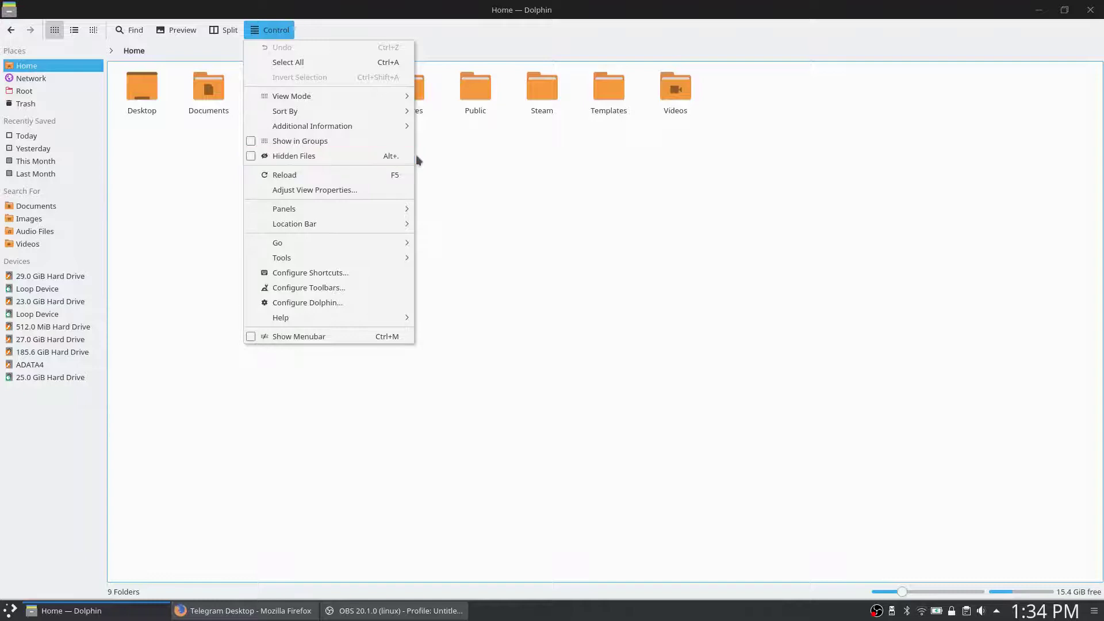
pyautogui.click(347, 156)
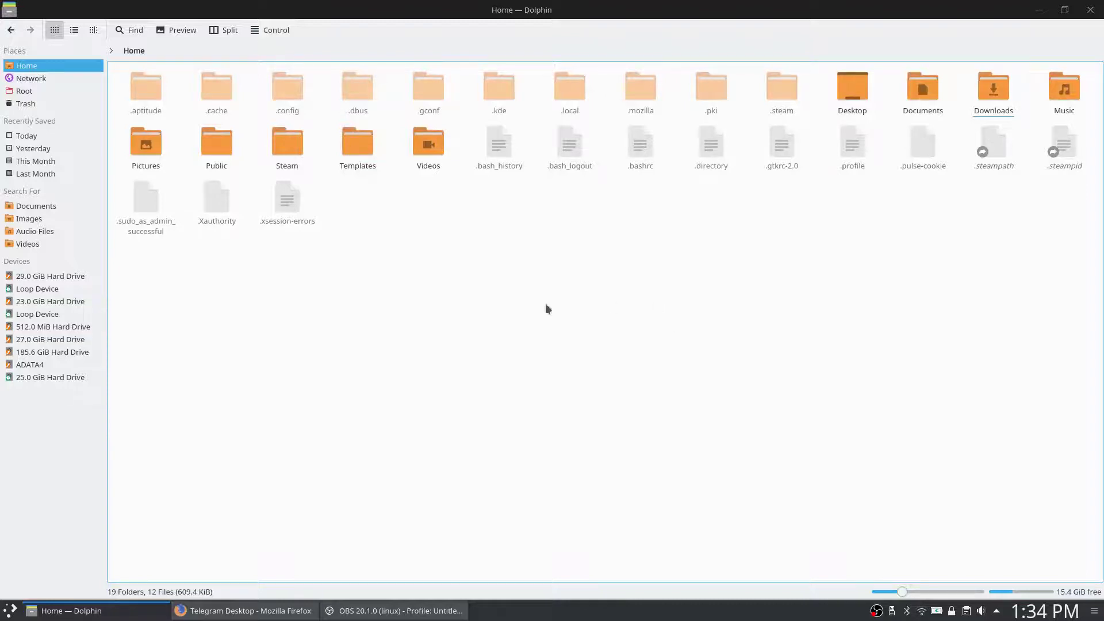
pyautogui.rightClick(463, 233)
pyautogui.moveTo(575, 240)
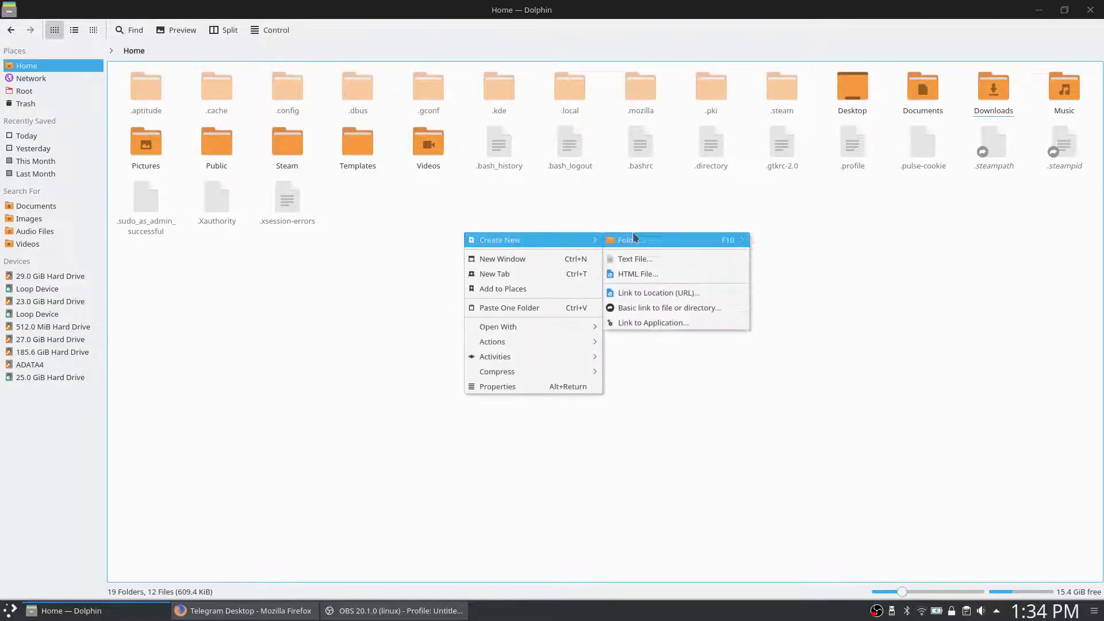
pyautogui.click(637, 240)
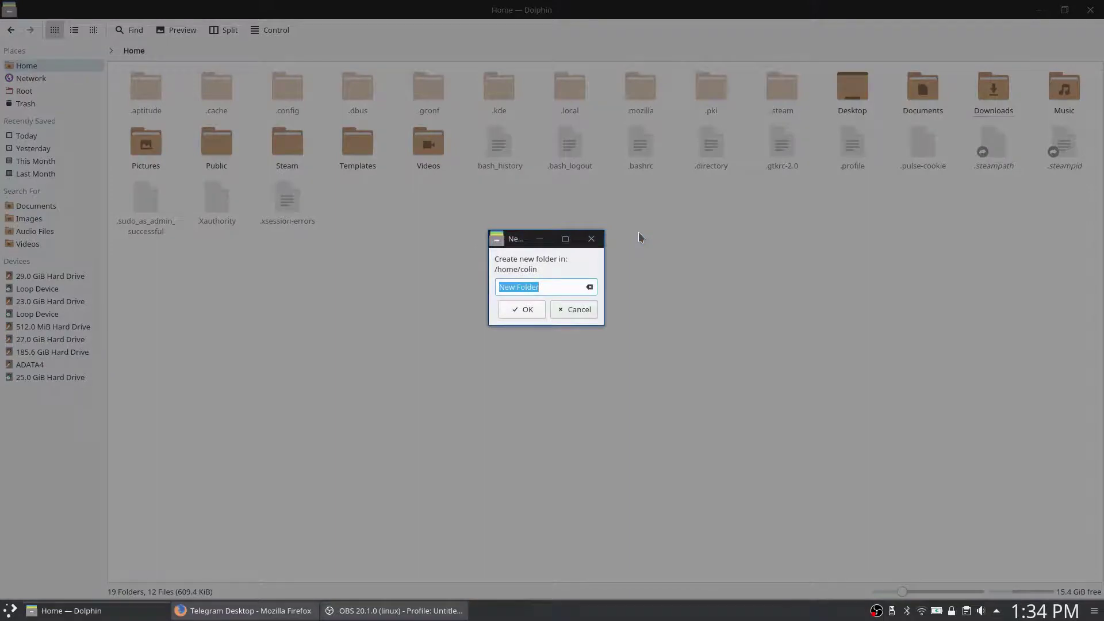
pyautogui.write('Te')
pyautogui.press('BackSpace')
pyautogui.press('BackSpace')
pyautogui.write('.telegram')
pyautogui.press('Return')
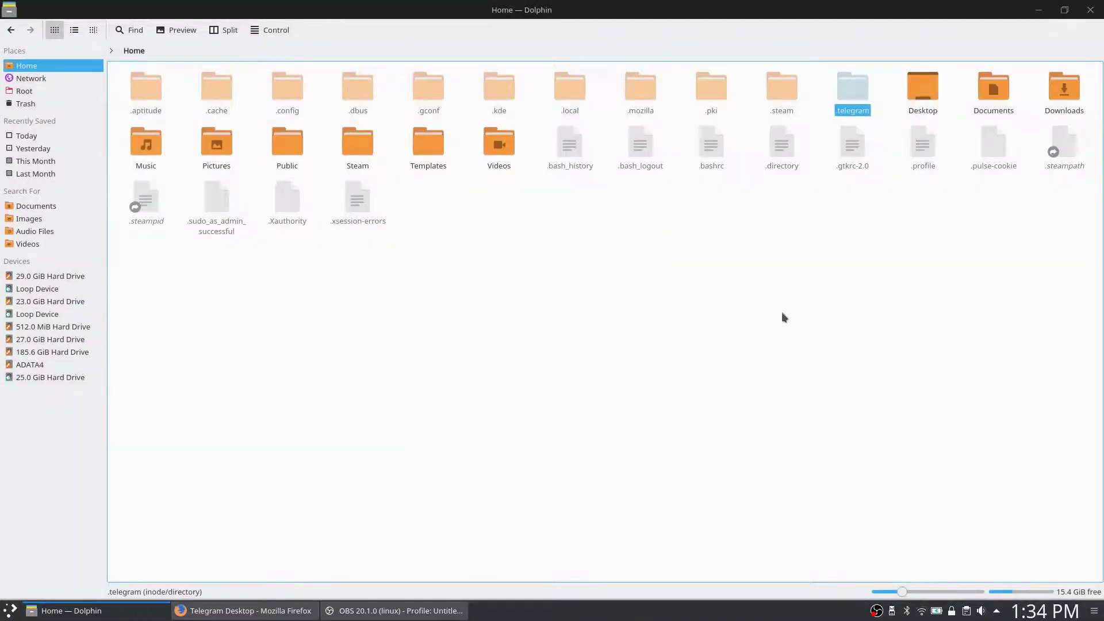
# Paste the cut Telegram folder into .telegram, open it to view the Telegram launcher file, and close Dolphin
pyautogui.doubleClick(855, 92)
pyautogui.rightClick(442, 137)
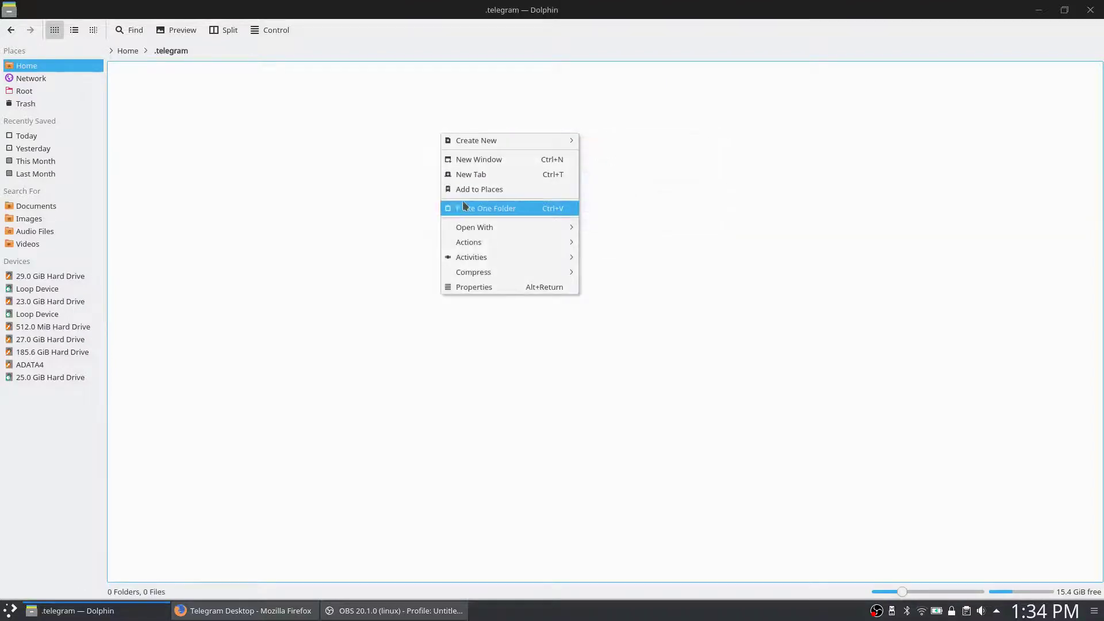
pyautogui.click(479, 207)
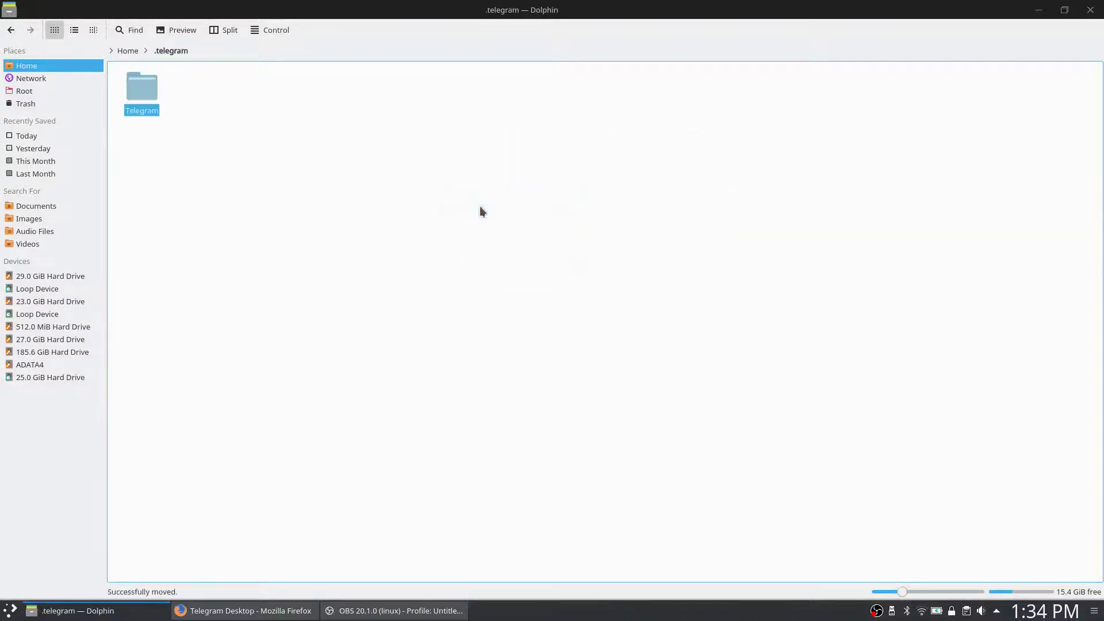
pyautogui.click(213, 195)
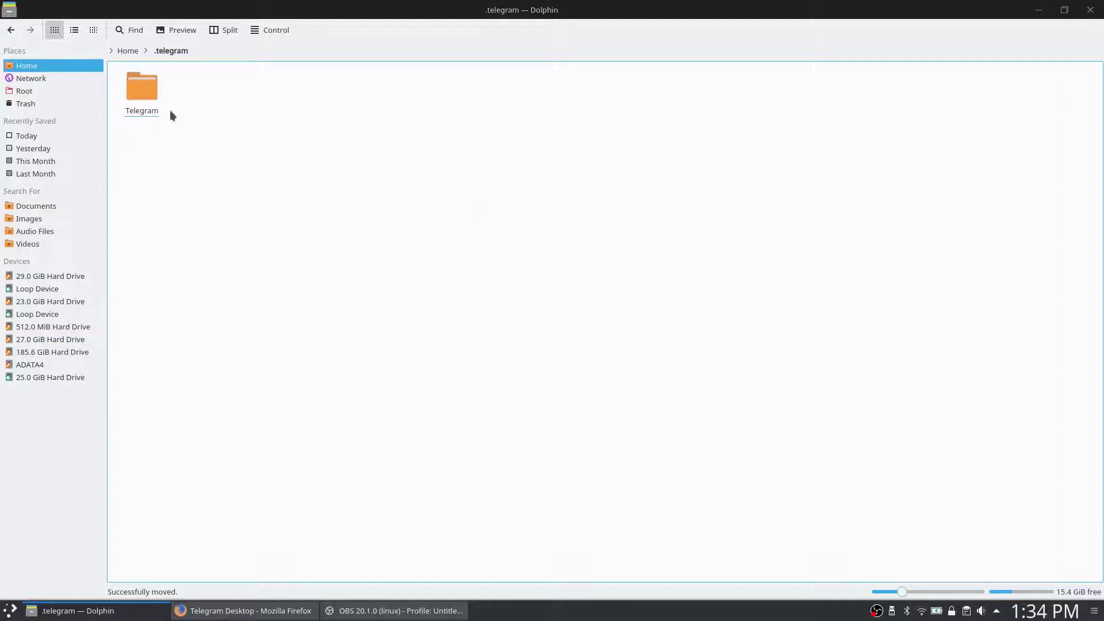
pyautogui.click(147, 90)
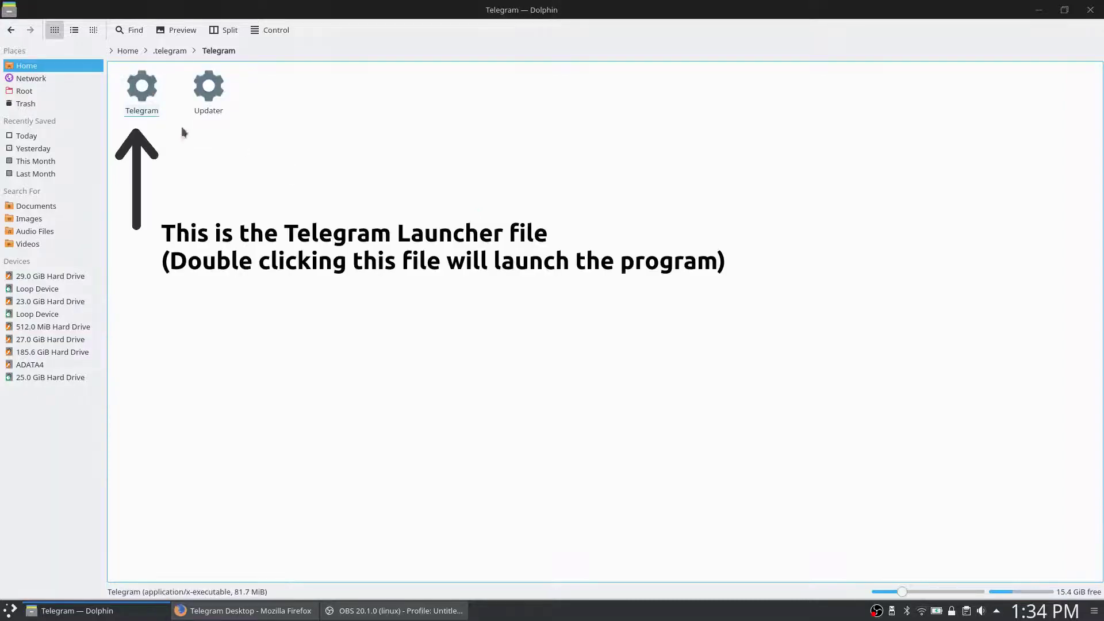
pyautogui.click(1090, 9)
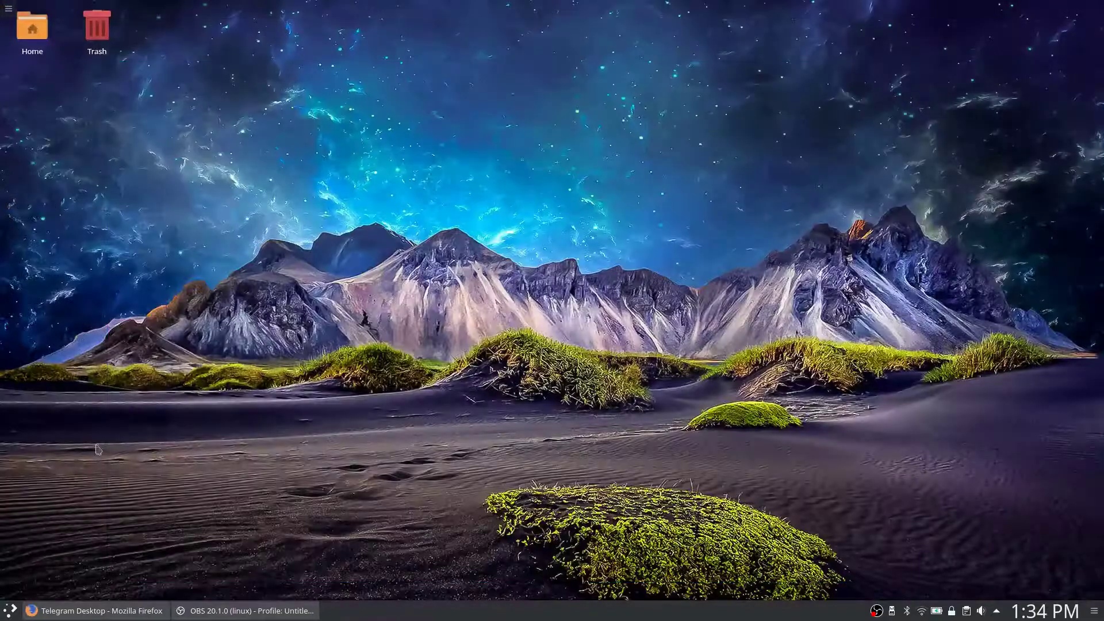
# Search for and open Menu Editor, and add a new launcher under the Internet category
pyautogui.click(10, 610)
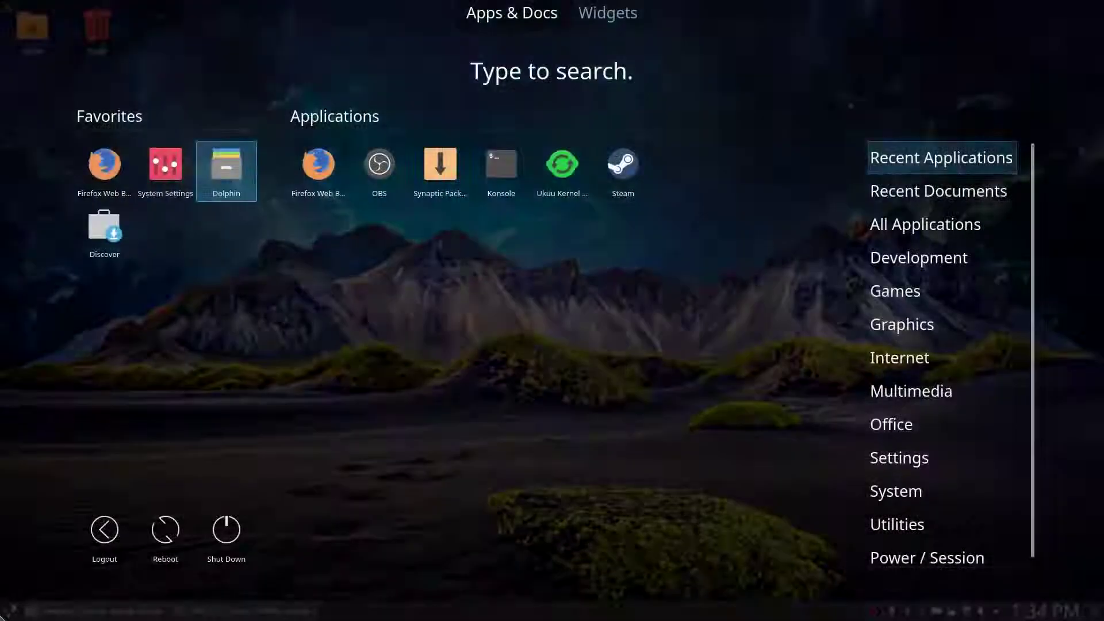
pyautogui.write('menu')
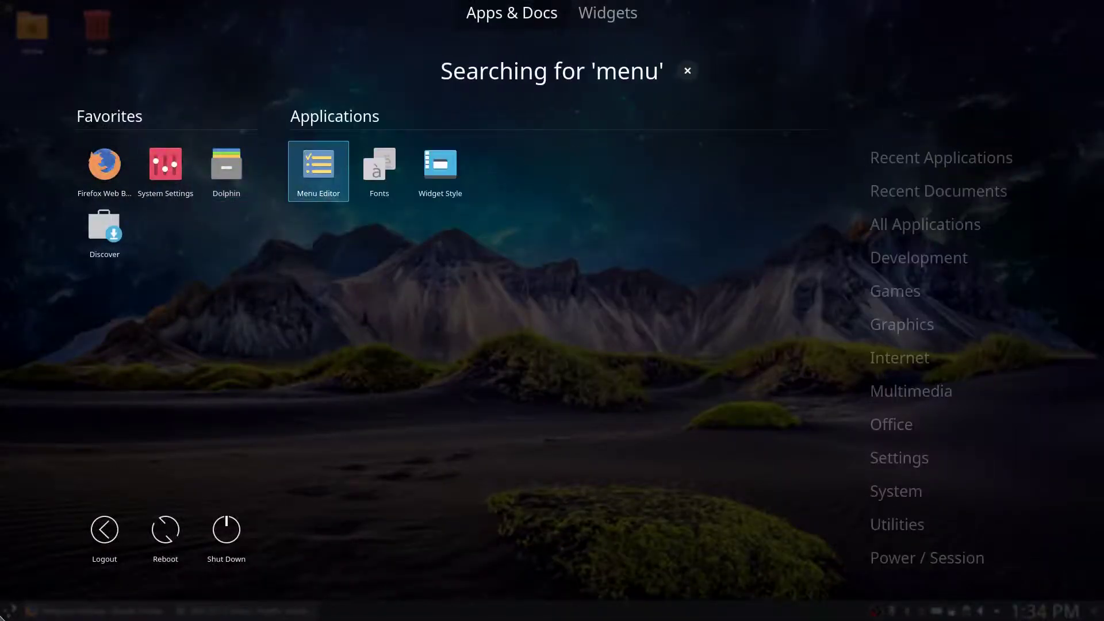
pyautogui.press('Return')
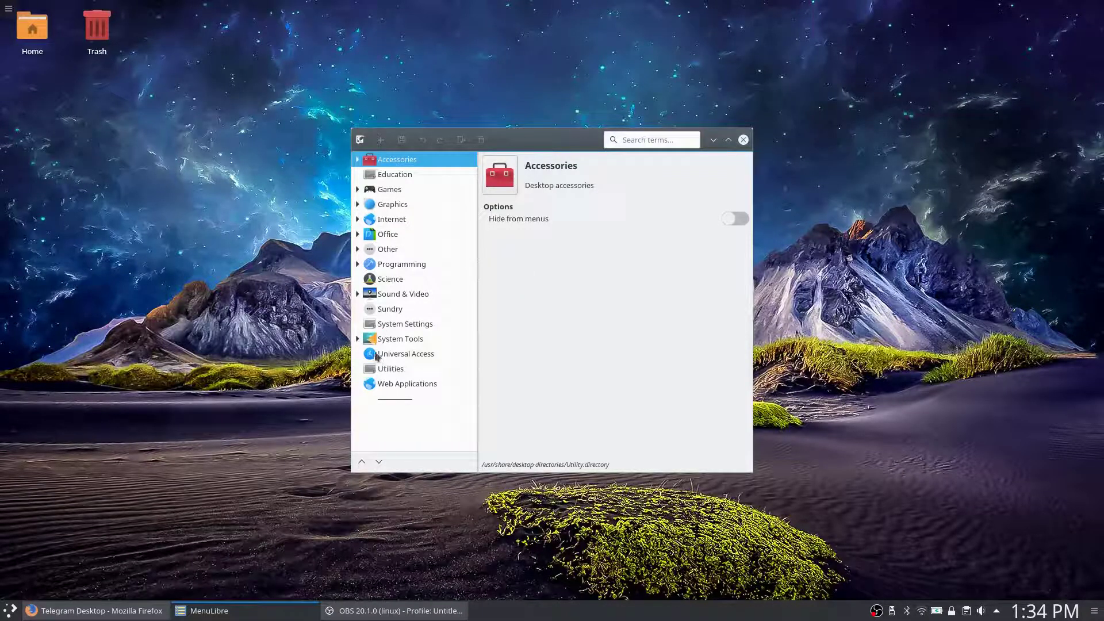
pyautogui.click(357, 220)
pyautogui.click(384, 222)
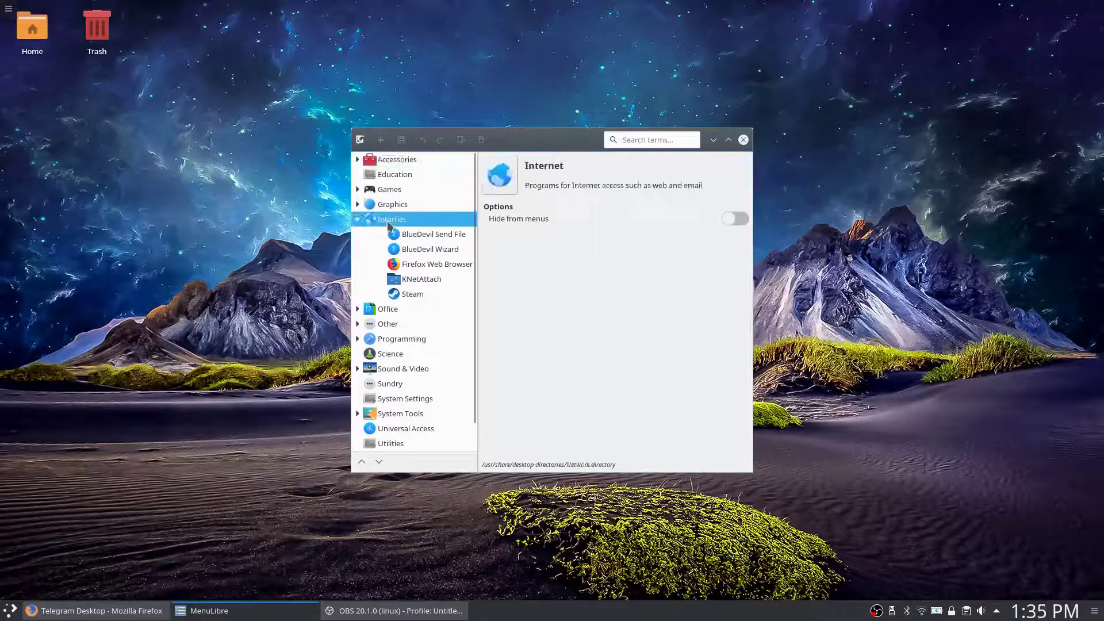
pyautogui.click(382, 142)
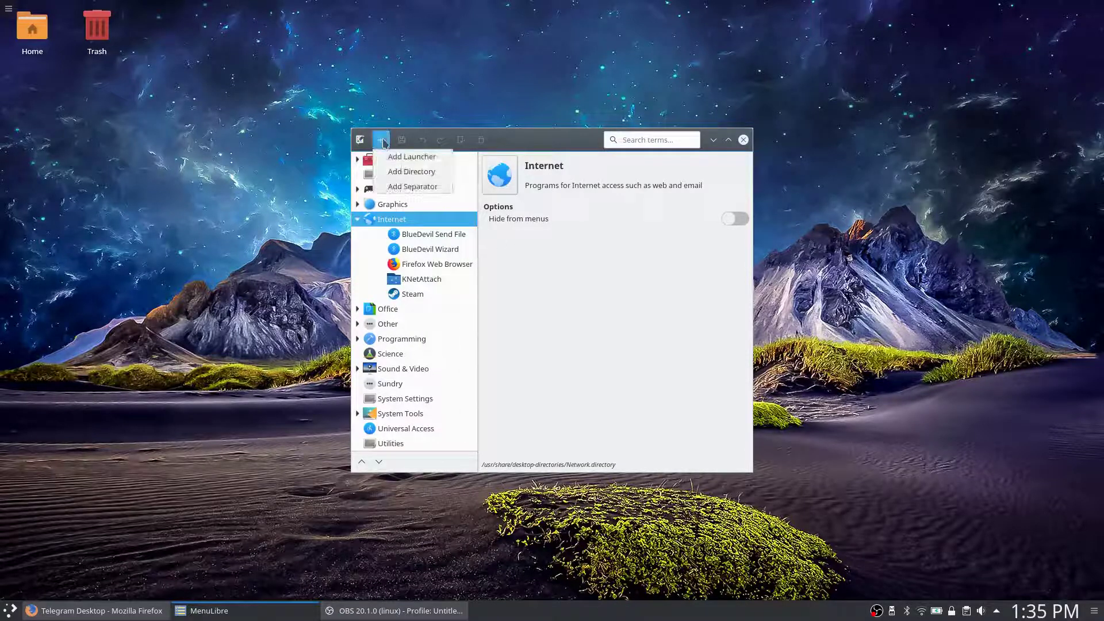
pyautogui.click(440, 159)
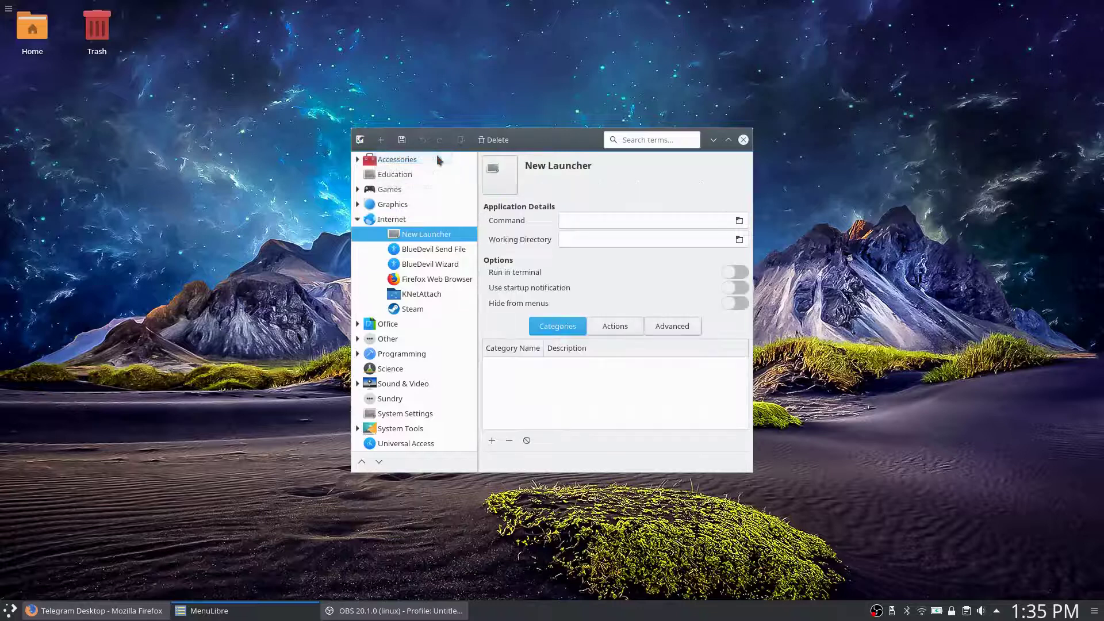
pyautogui.click(507, 180)
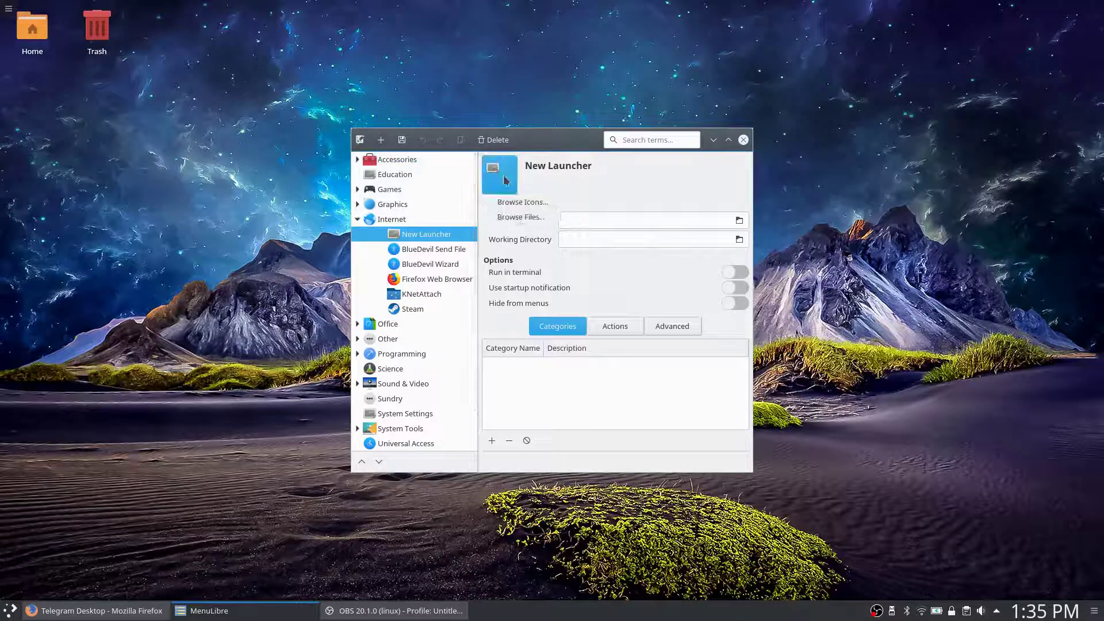
pyautogui.click(515, 221)
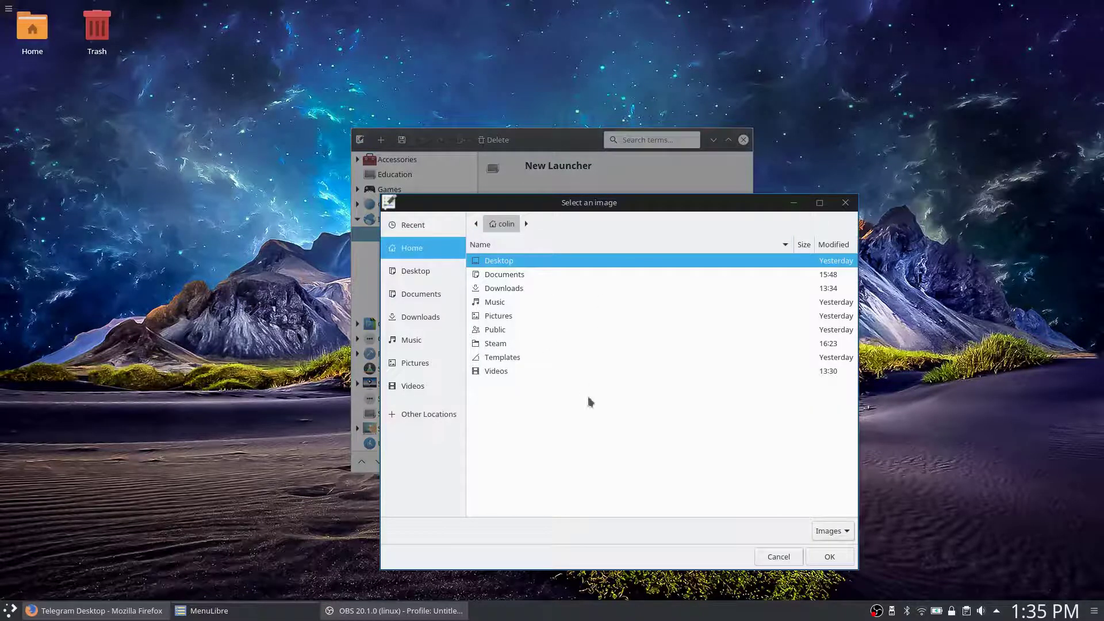
pyautogui.rightClick(562, 413)
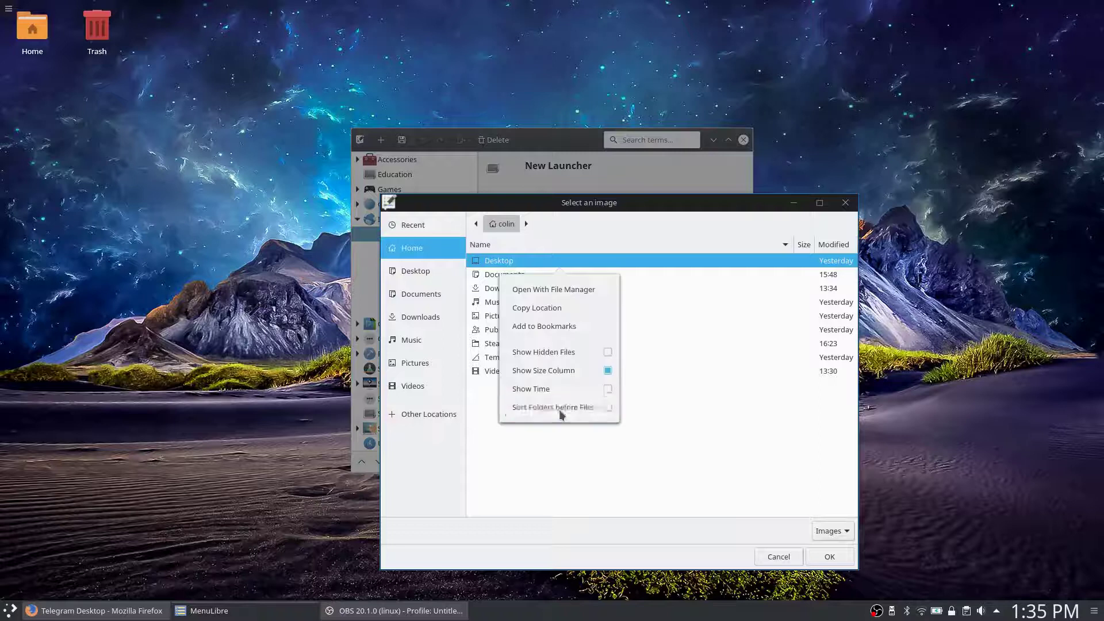
pyautogui.click(564, 352)
pyautogui.click(613, 463)
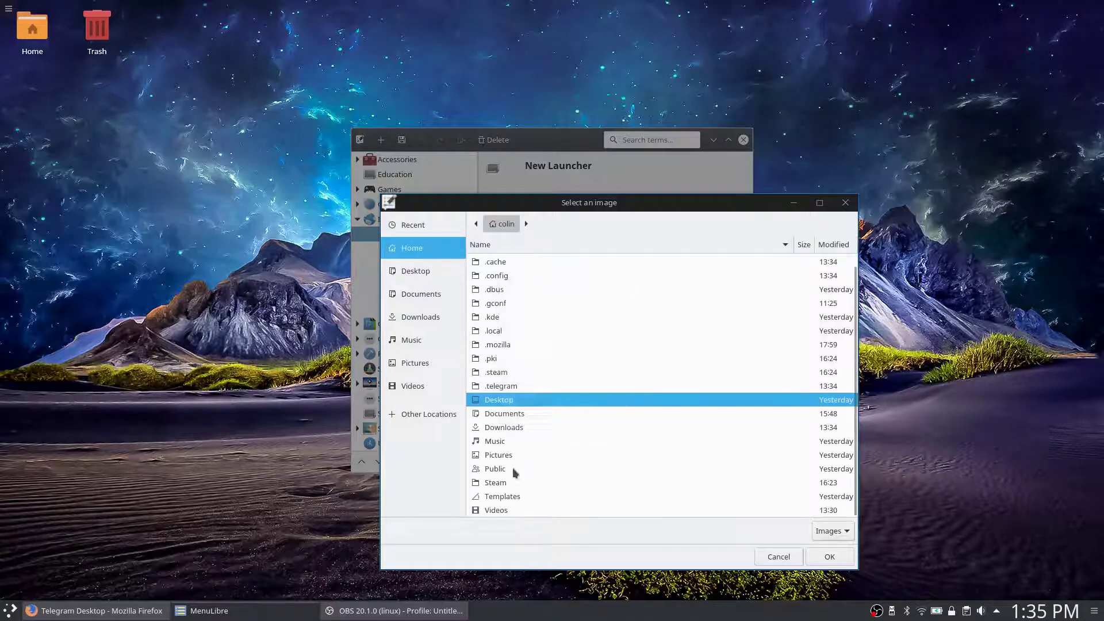
pyautogui.click(505, 386)
pyautogui.doubleClick(507, 389)
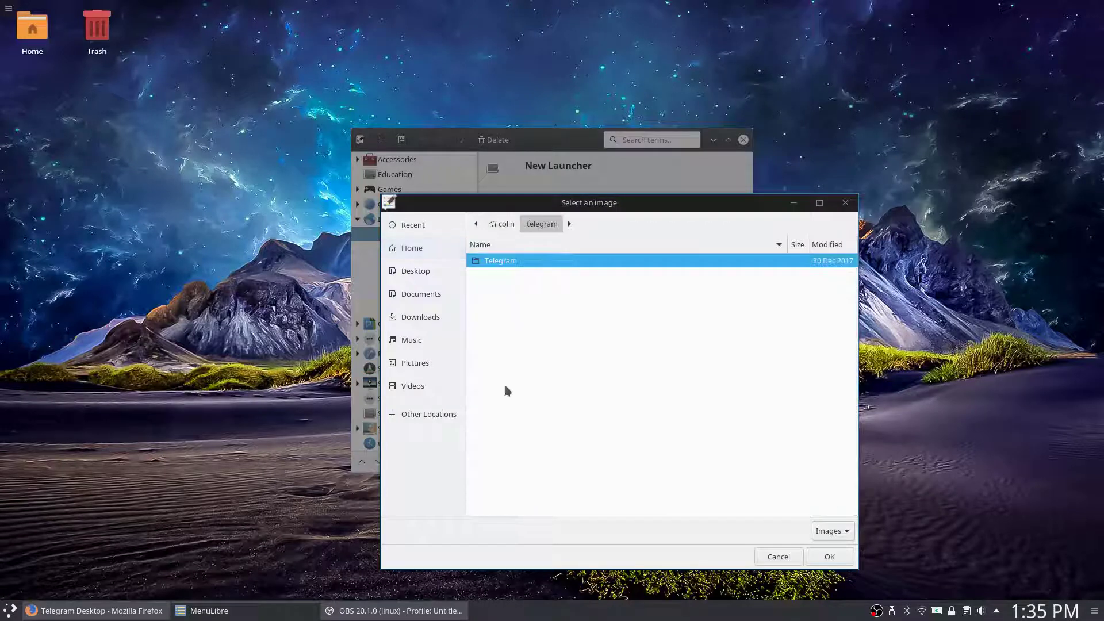
pyautogui.doubleClick(498, 264)
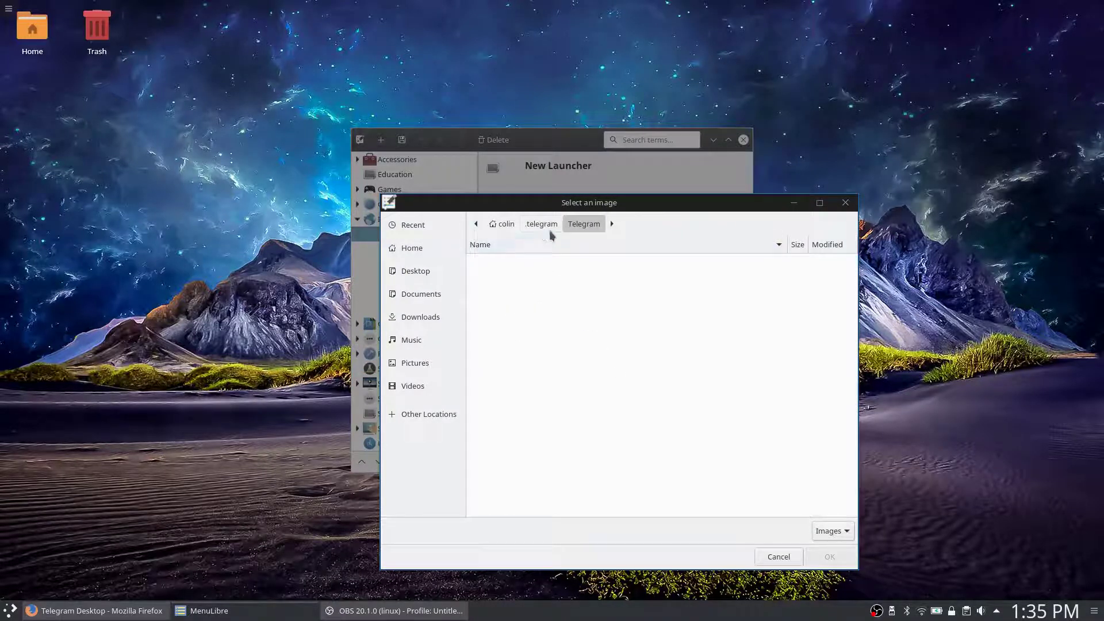
pyautogui.click(780, 557)
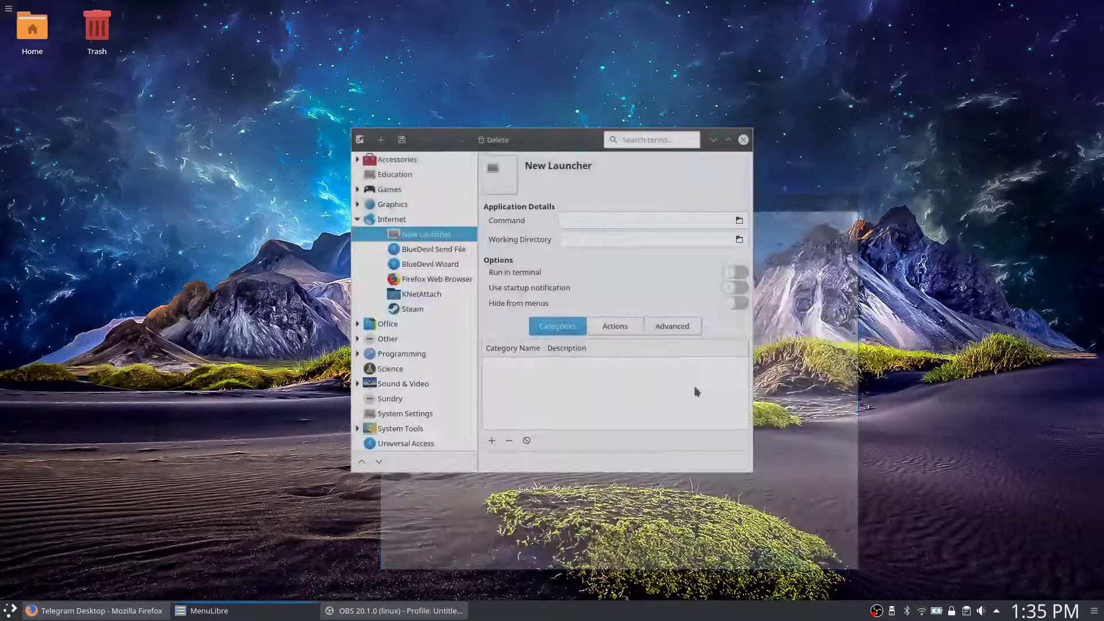
# Assign the telegram icon from the icon collection to the new launcher and name it Telegram
pyautogui.click(499, 174)
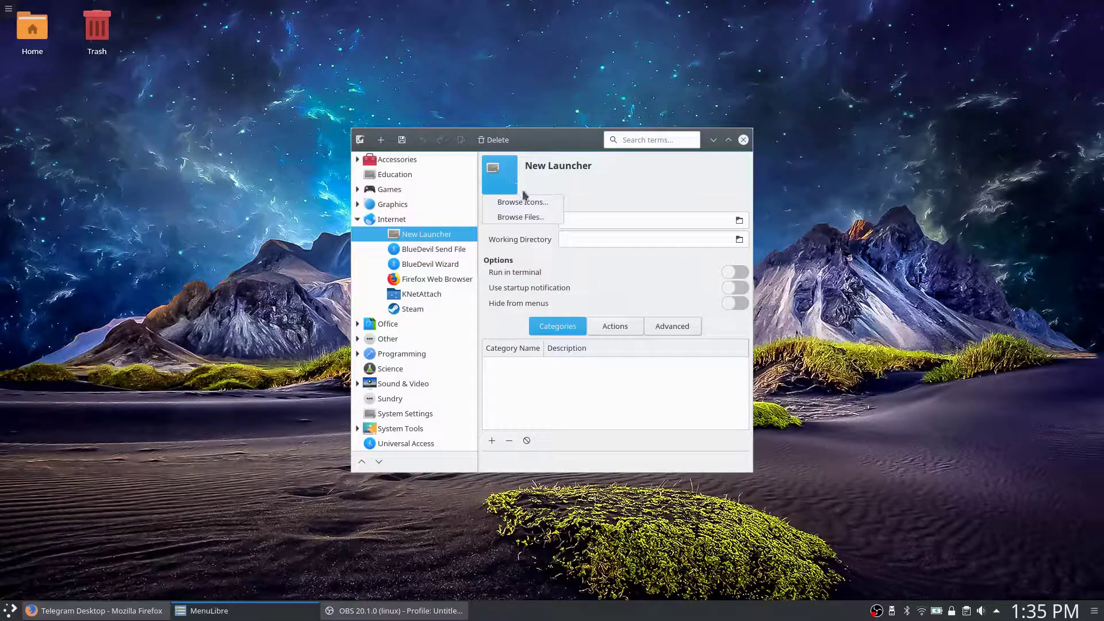
pyautogui.click(538, 203)
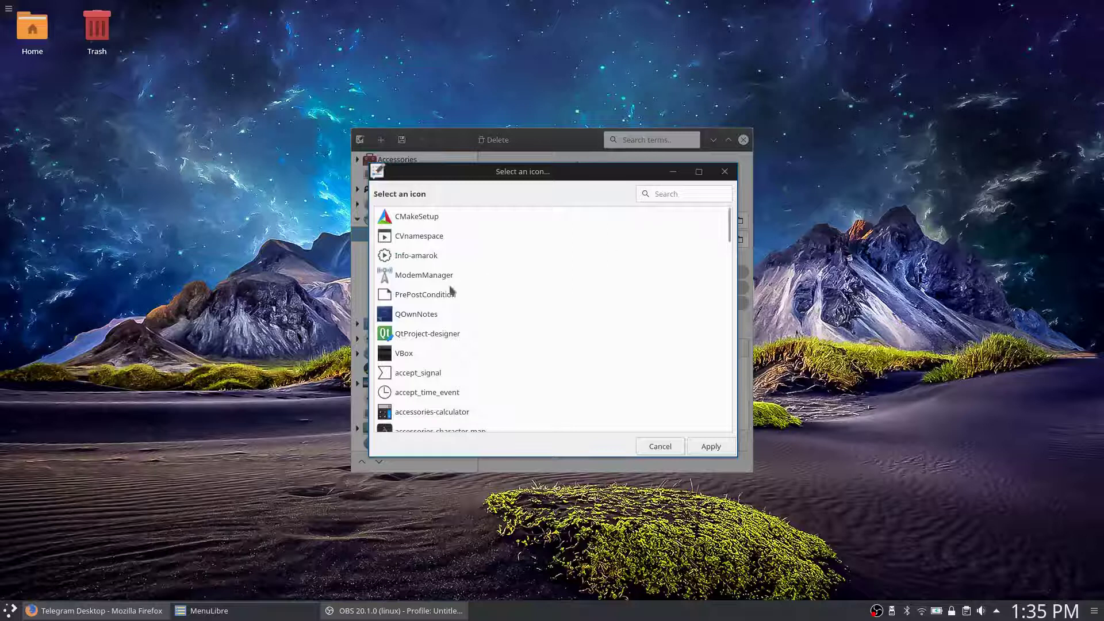
pyautogui.write('tele')
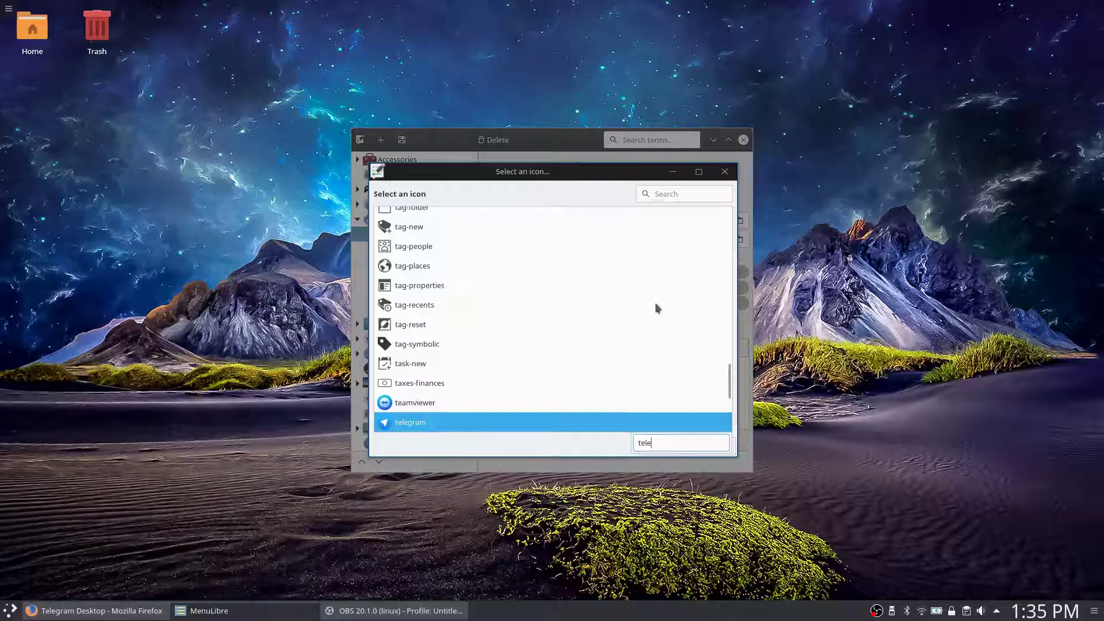
pyautogui.click(710, 448)
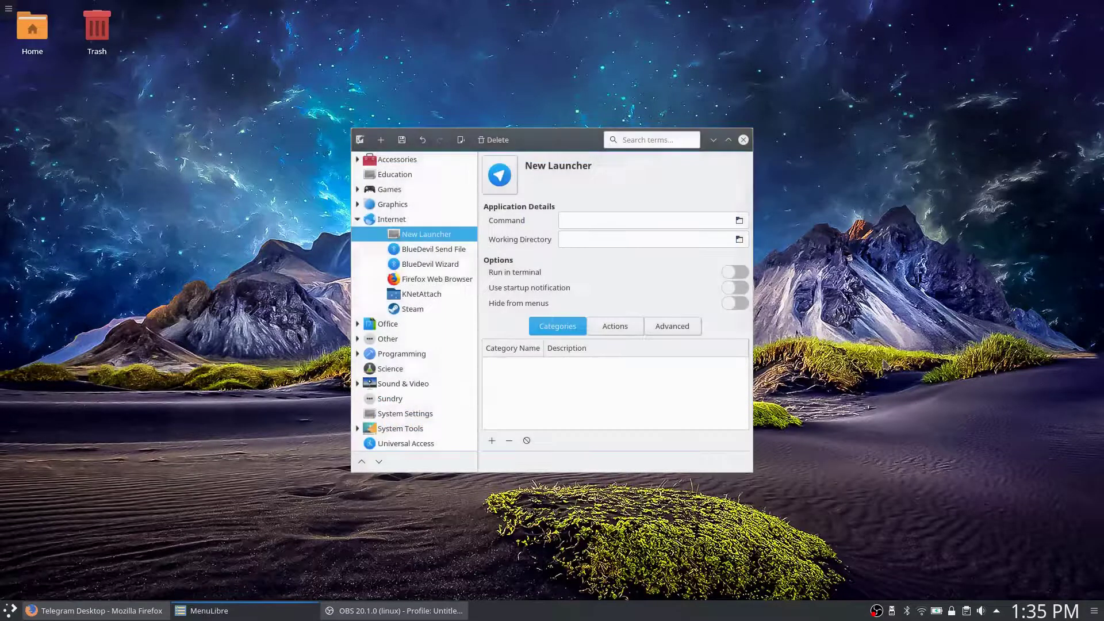
pyautogui.click(576, 165)
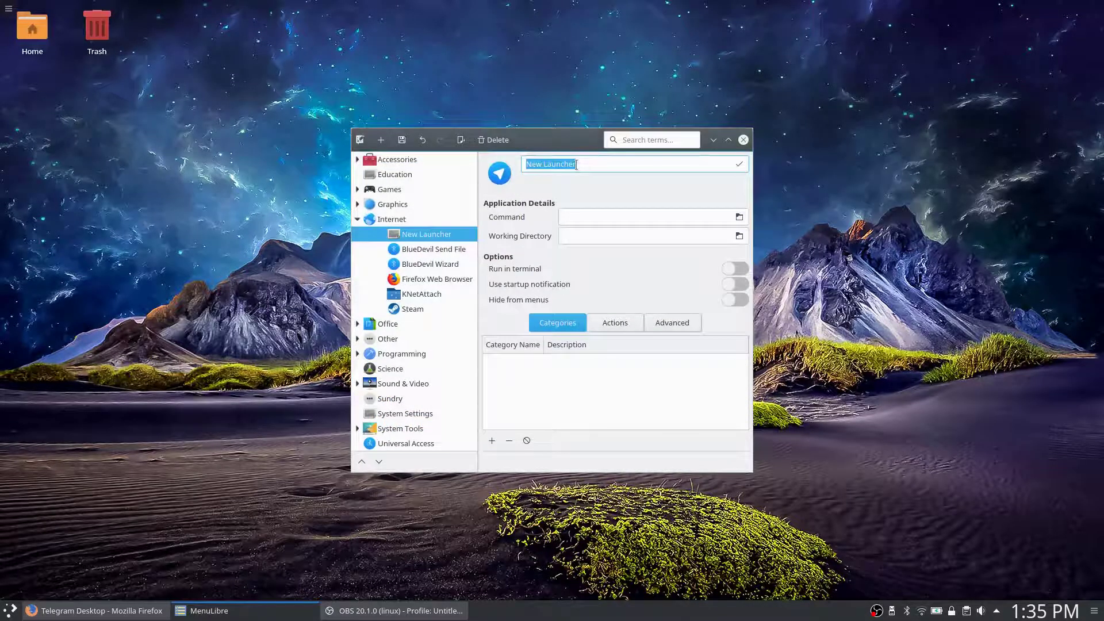
pyautogui.write('Telegram')
# Set the launcher's command to the Telegram executable in .telegram/Telegram, save the launcher, and close the menu editor
pyautogui.click(738, 216)
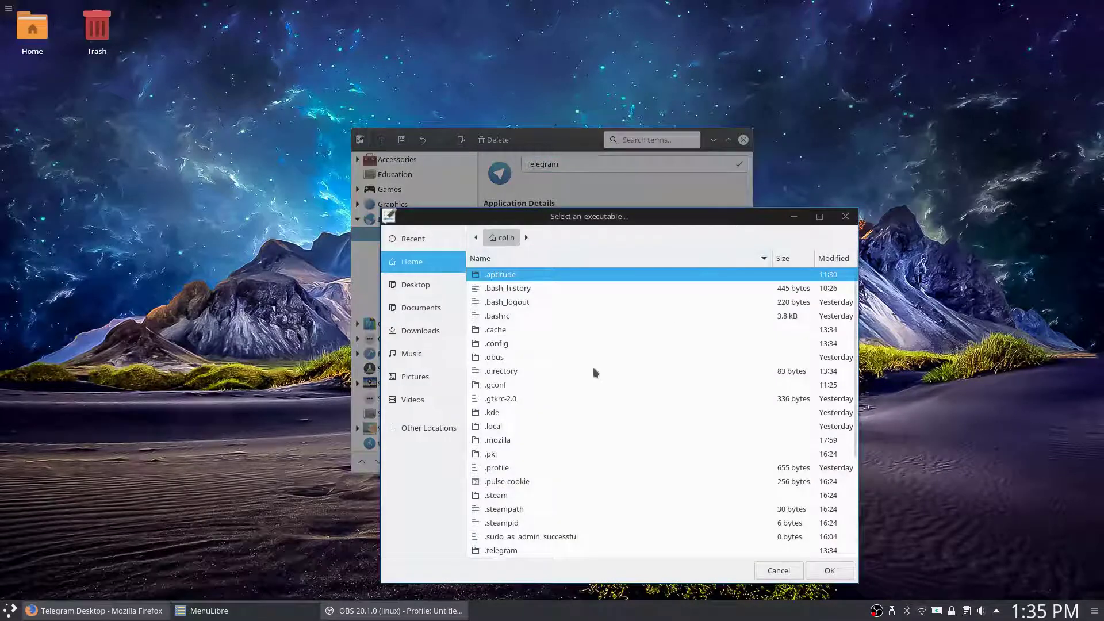
pyautogui.doubleClick(499, 550)
pyautogui.doubleClick(488, 275)
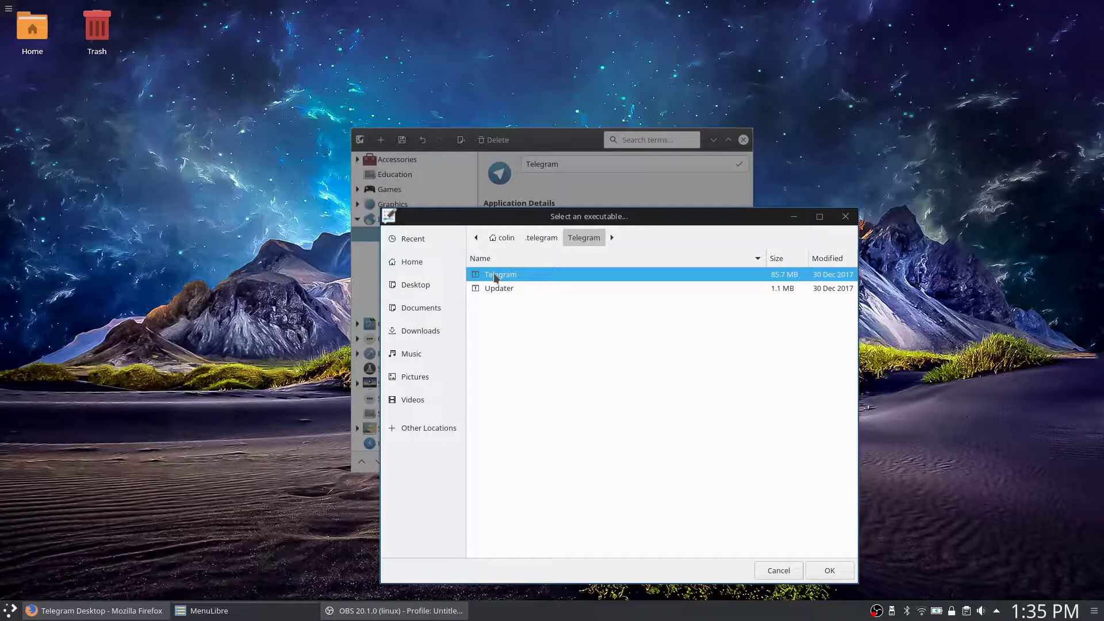
pyautogui.click(495, 277)
pyautogui.doubleClick(495, 277)
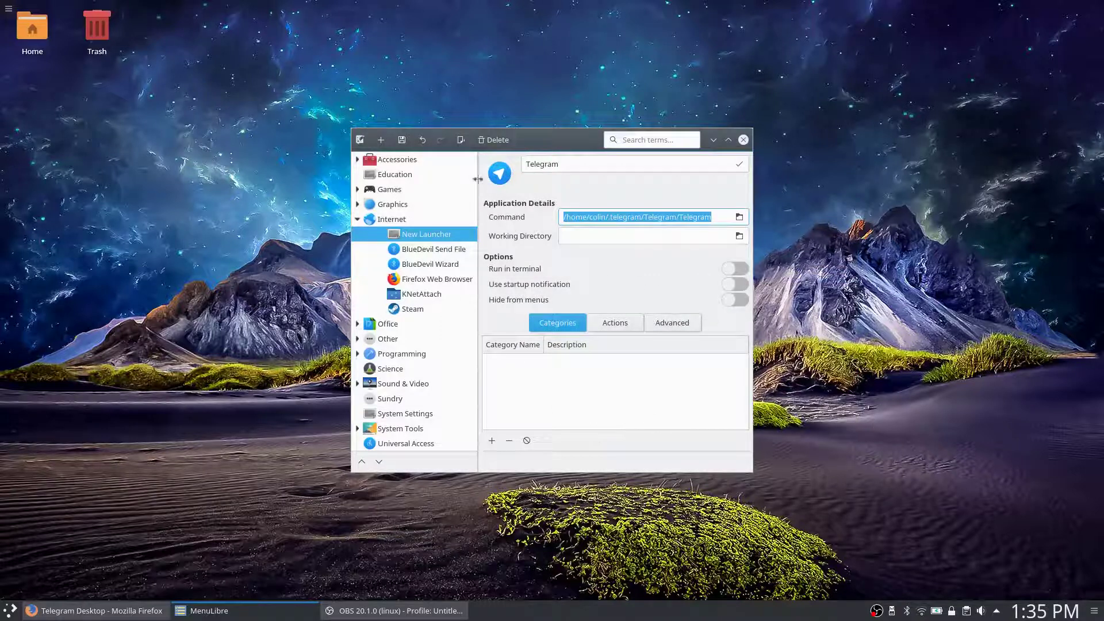
pyautogui.click(403, 141)
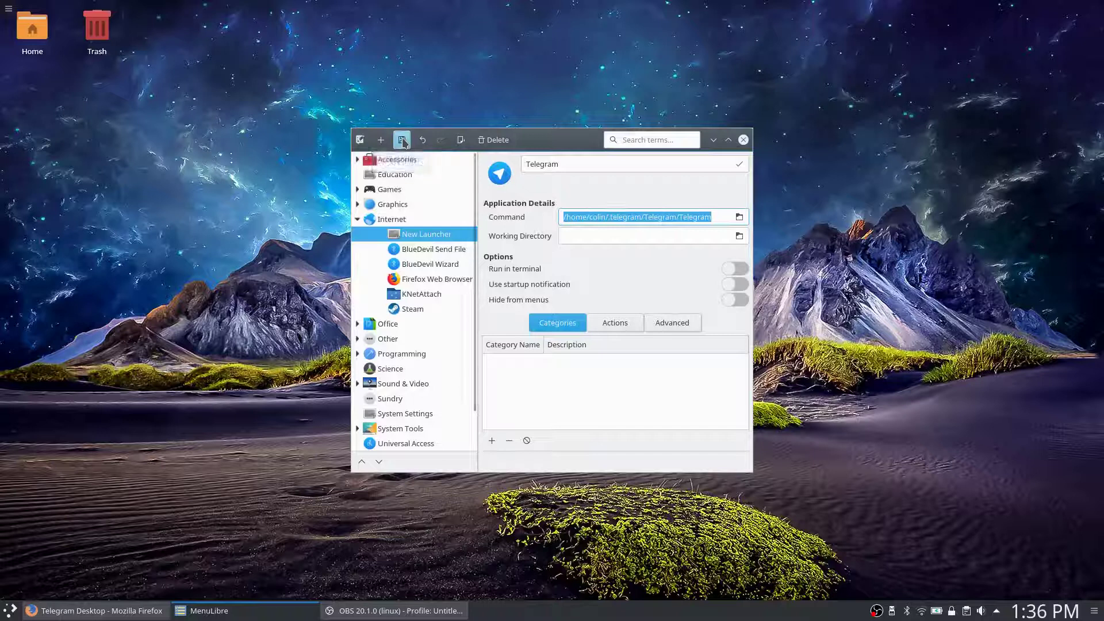
pyautogui.click(742, 141)
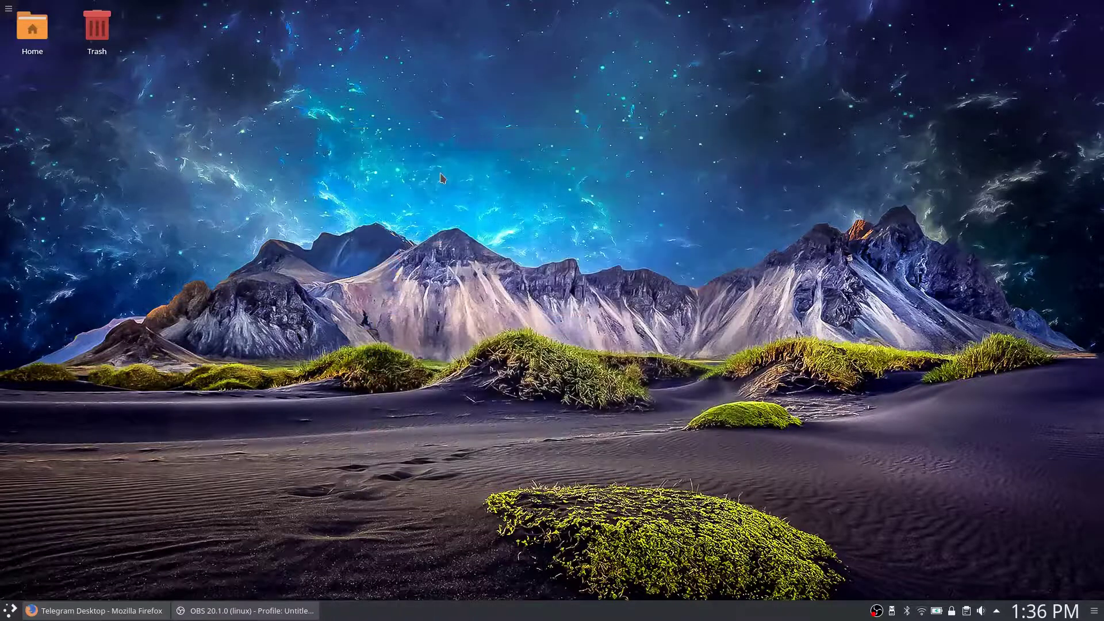
# Search the application launcher for "tel" and start Telegram
pyautogui.press('super')
pyautogui.write('tel')
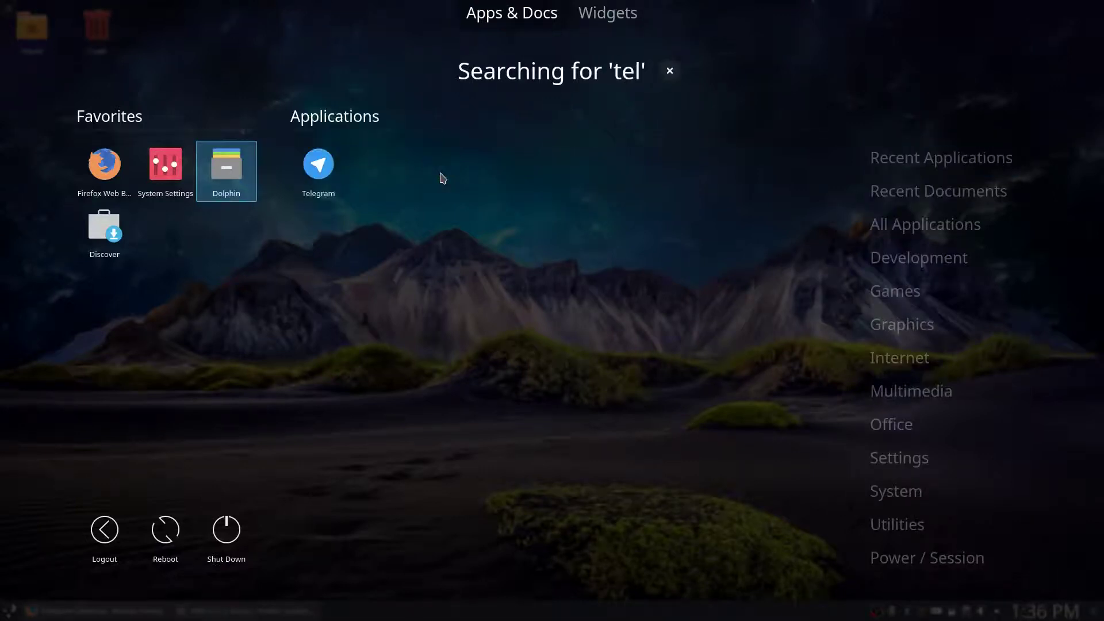
pyautogui.click(319, 171)
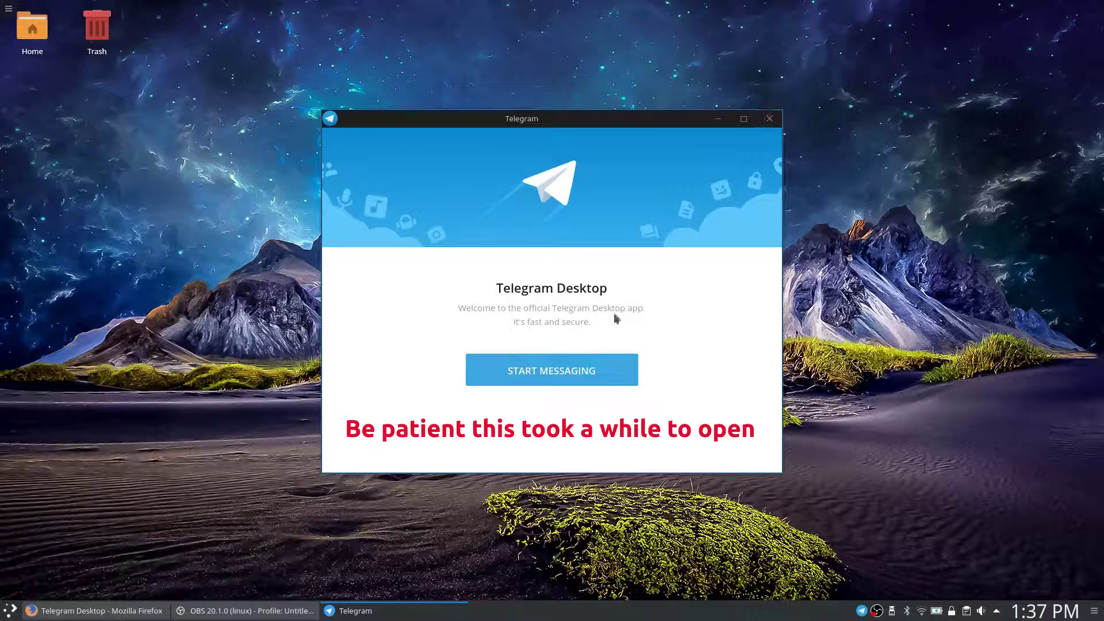
# Sign in to Telegram with Australia as the country, entering the mobile phone number, requesting the code via SMS and entering the verification code
pyautogui.click(540, 369)
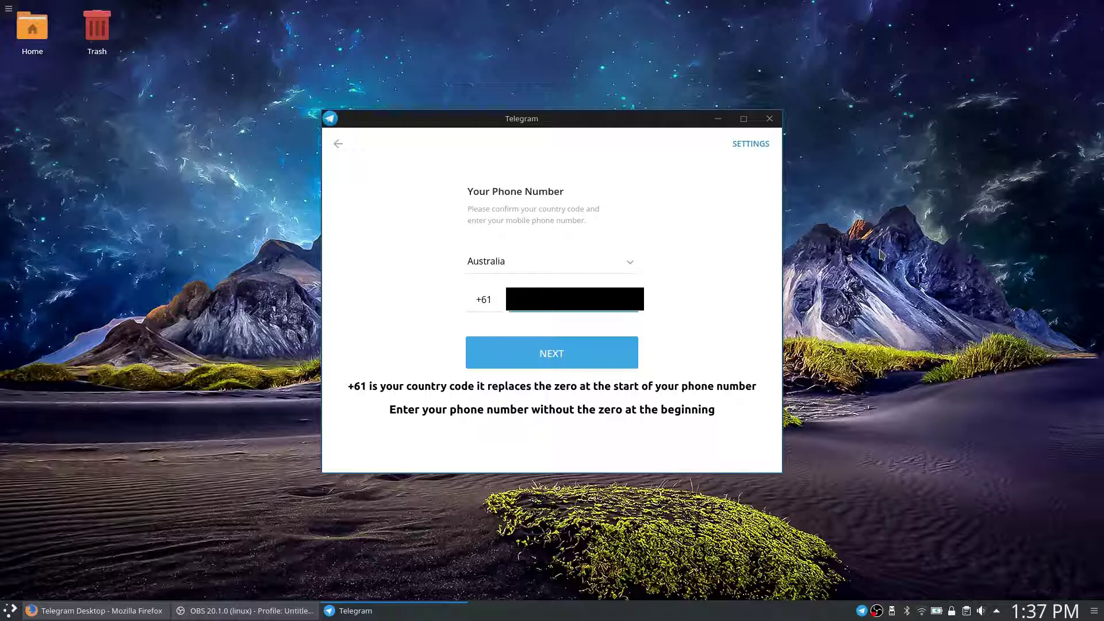
pyautogui.click(589, 354)
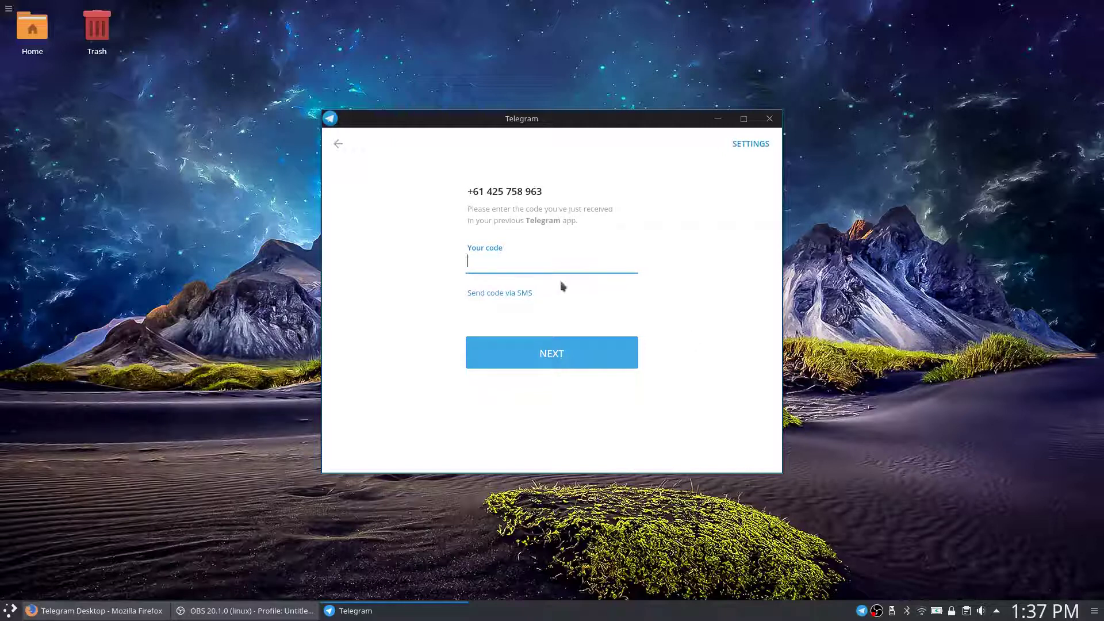
pyautogui.click(498, 294)
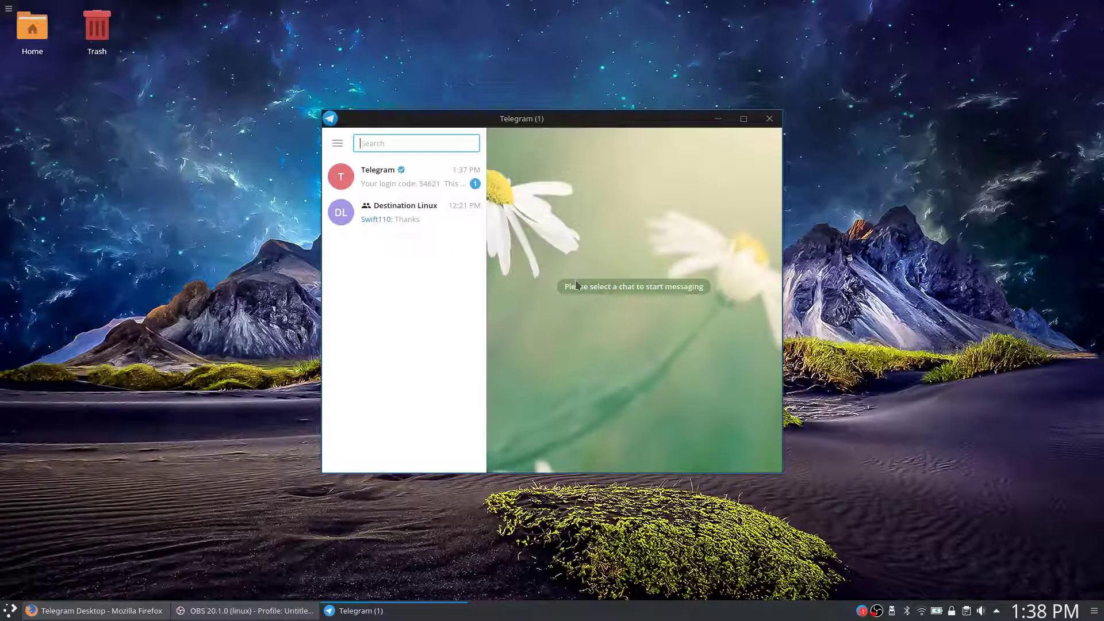
# Open the Destination Linux chat to check the messenger, and close the Telegram window
pyautogui.click(396, 216)
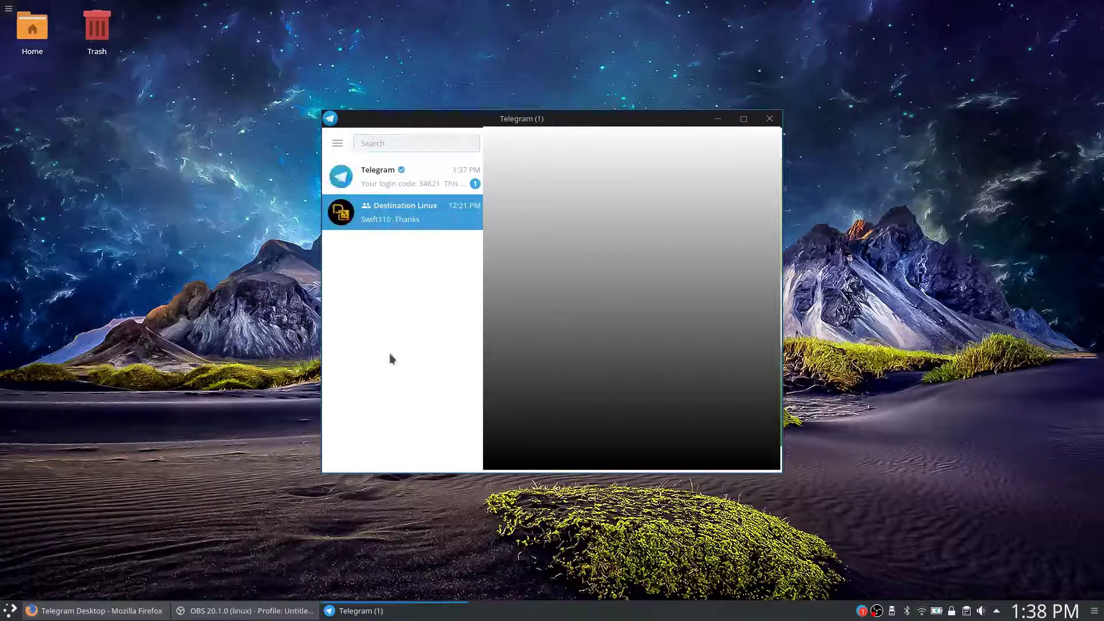
pyautogui.click(770, 119)
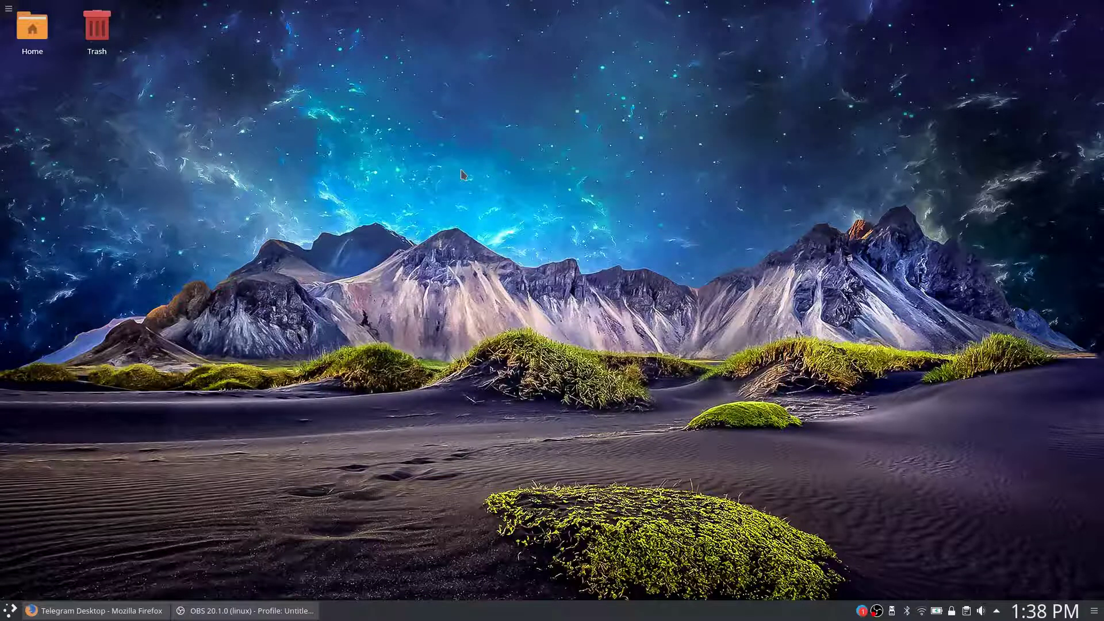